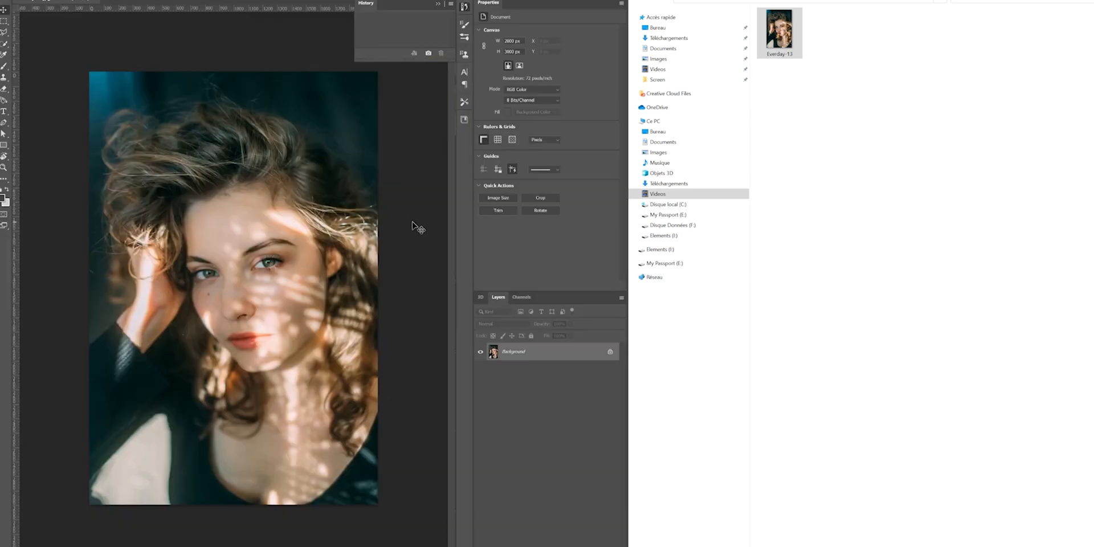
Save the portrait as a Photoshop PSD file named My File and close the document.
{"action": "key", "text": "alt+f"}
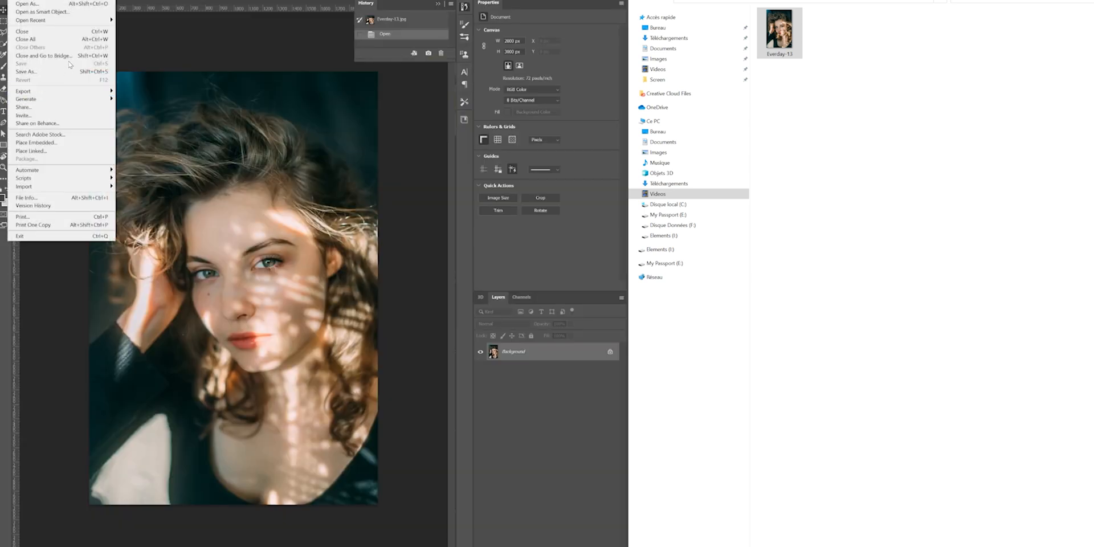
{"action": "left_click", "coordinate": [69, 71]}
{"action": "left_click", "coordinate": [477, 288]}
{"action": "type", "text": "My Fi"}
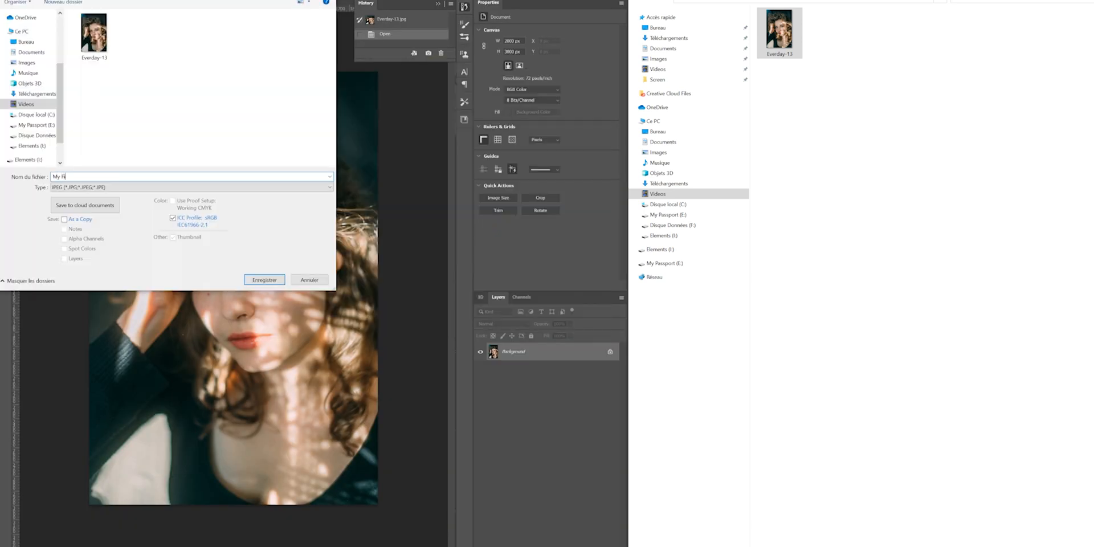
{"action": "left_click", "coordinate": [89, 187]}
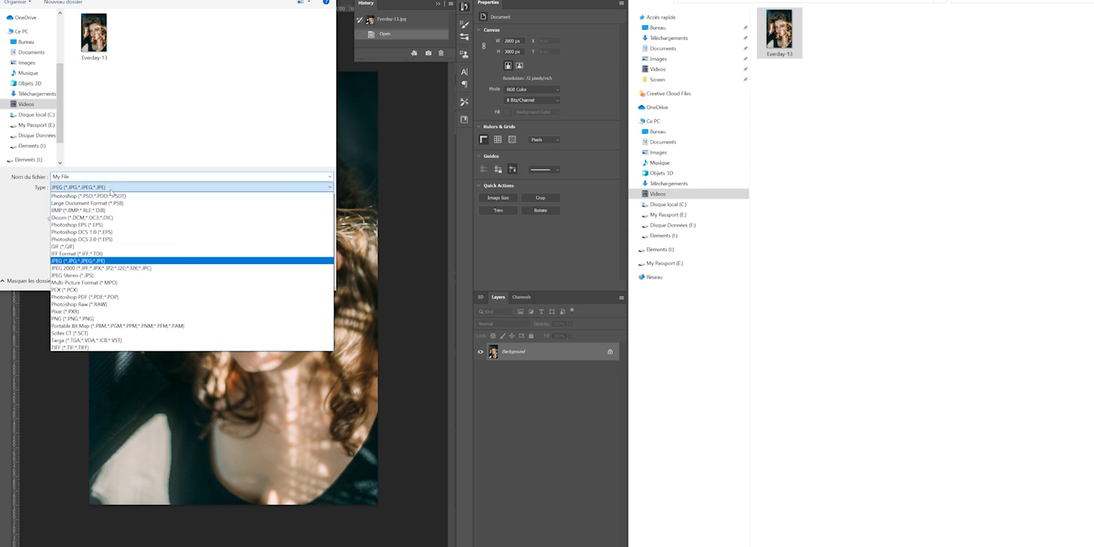
{"action": "left_click", "coordinate": [89, 192]}
{"action": "left_click", "coordinate": [254, 284]}
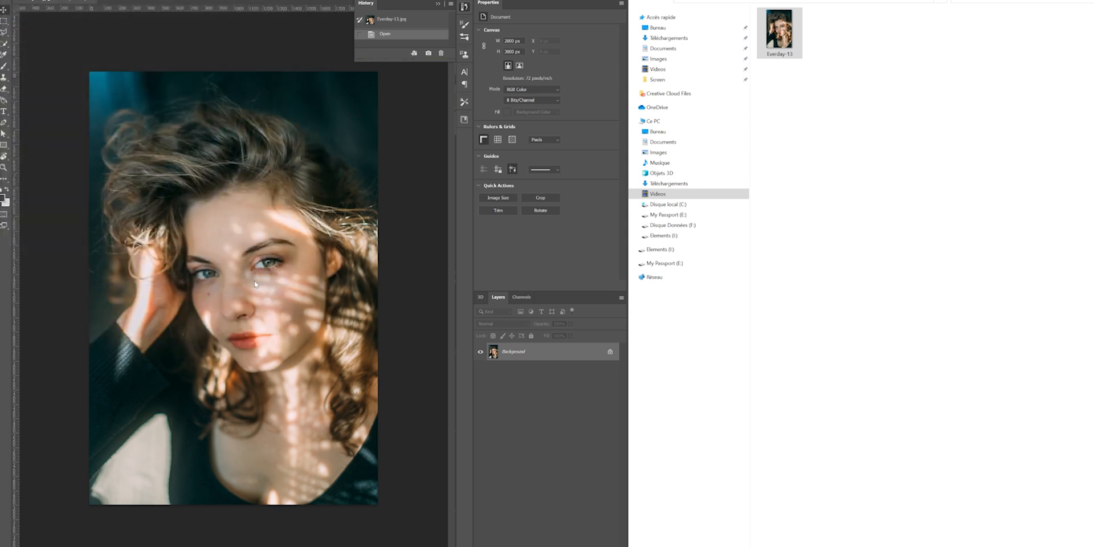
{"action": "key", "text": "ctrl+w"}
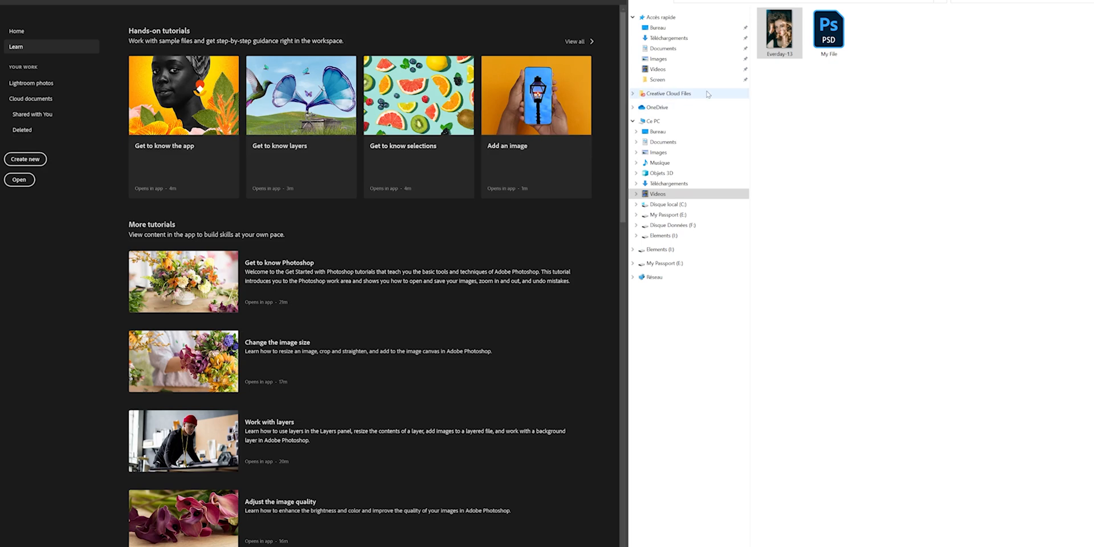
Delete the Everday-13 image from the Videos folder and open the My File PSD in Photoshop.
{"action": "right_click", "coordinate": [781, 44]}
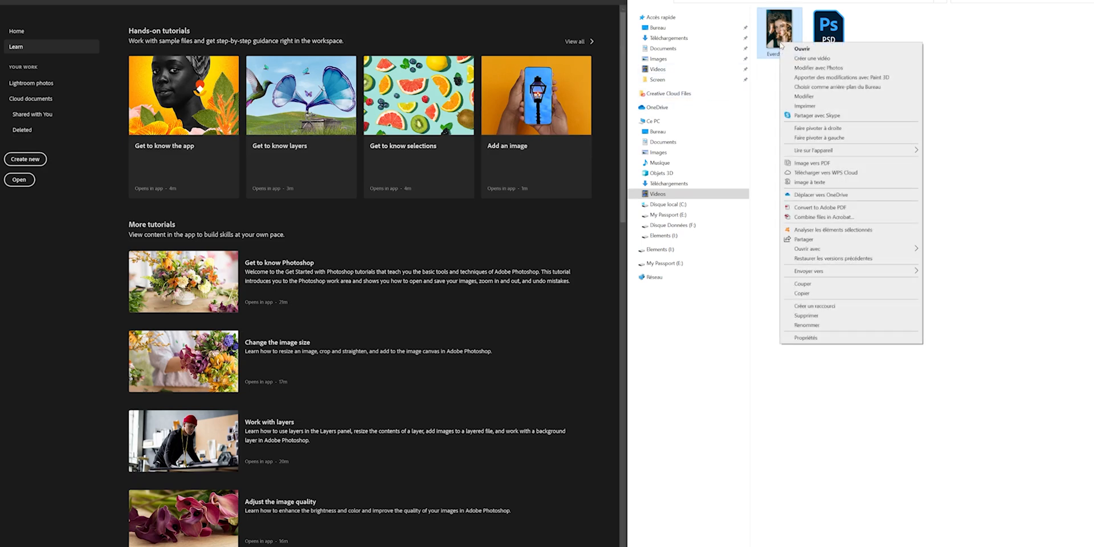
{"action": "left_click", "coordinate": [807, 316]}
{"action": "left_click_drag", "start_coordinate": [784, 38], "coordinate": [439, 203]}
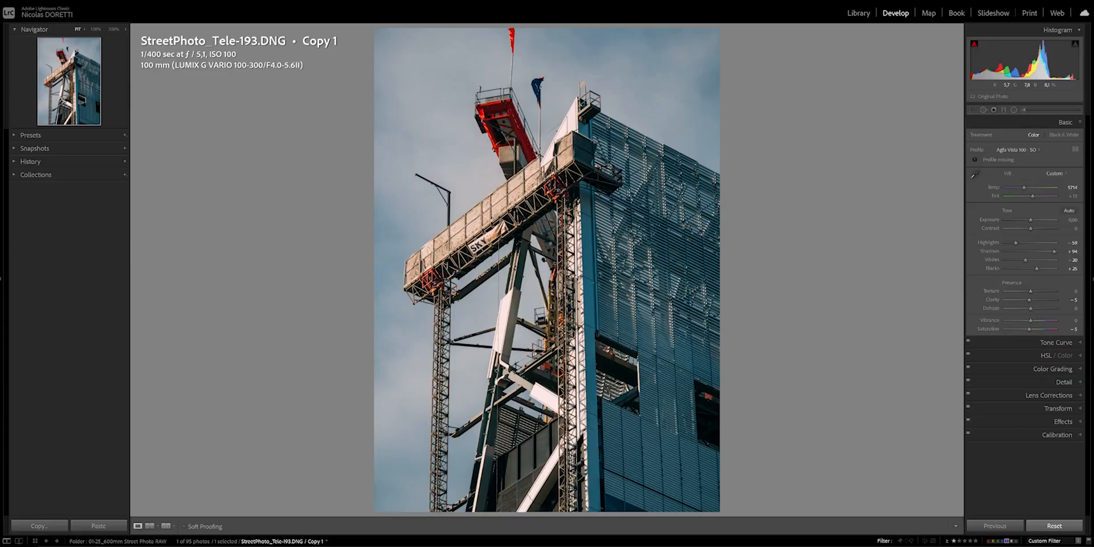
Create a virtual copy of the crane photo in Lightroom and tint its midtones green and shadows blue with Color Grading.
{"action": "right_click", "coordinate": [551, 244]}
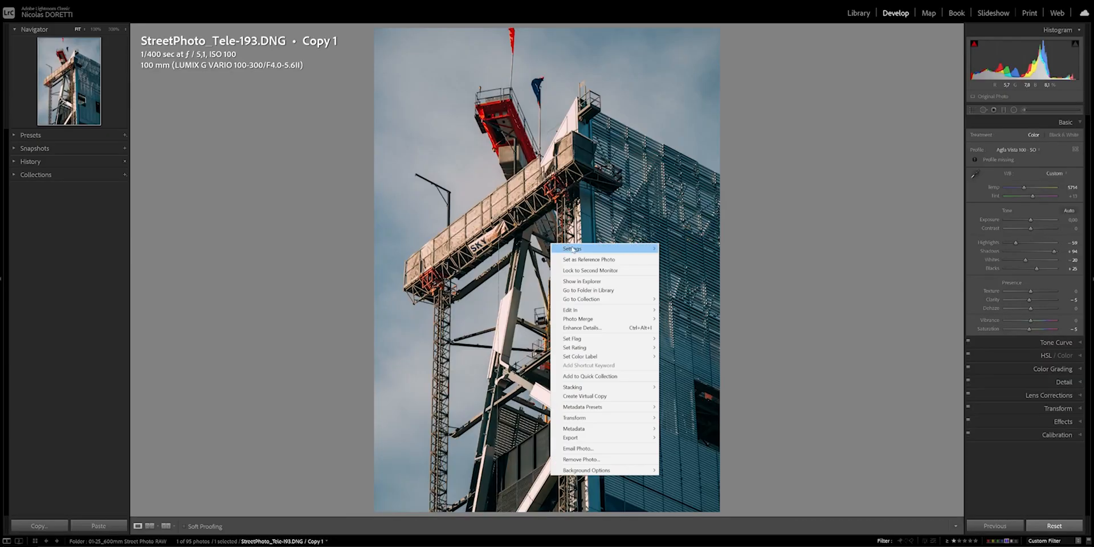
{"action": "left_click", "coordinate": [609, 400]}
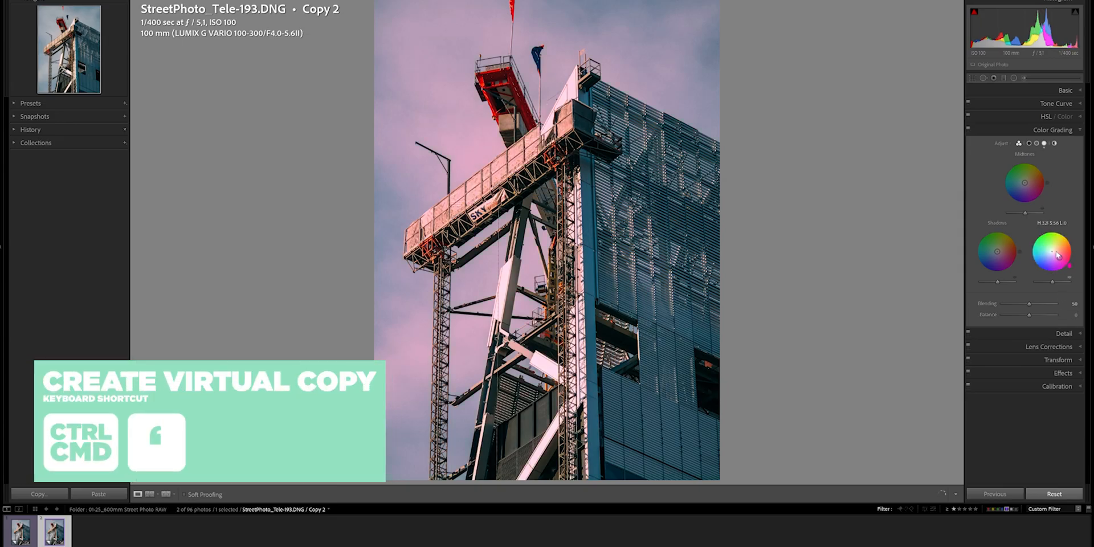
{"action": "left_click_drag", "start_coordinate": [1025, 182], "coordinate": [1018, 174]}
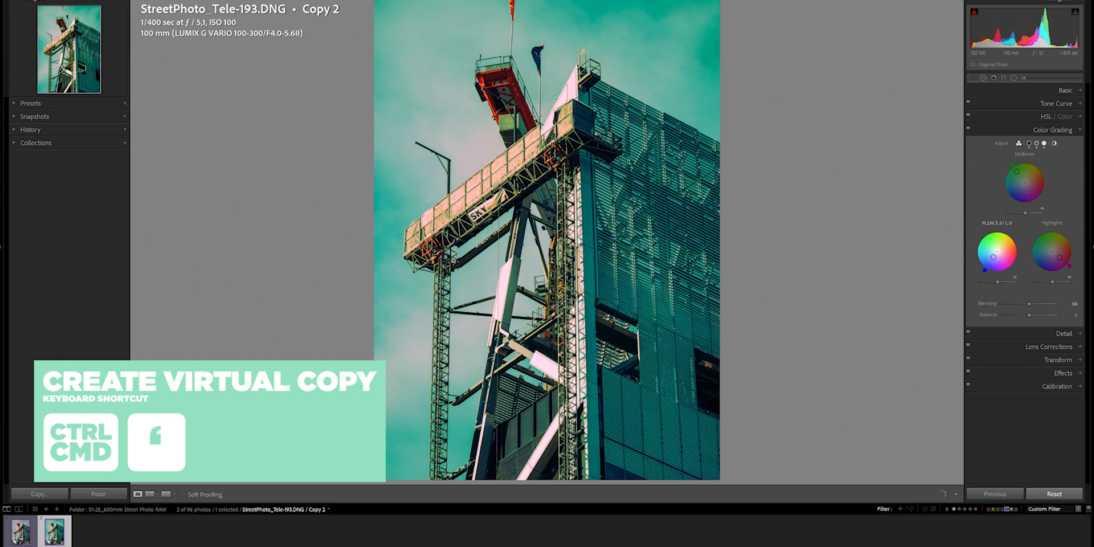
{"action": "left_click_drag", "start_coordinate": [994, 257], "coordinate": [993, 256]}
Raise the Tint of Copy 2 slightly and compare it with Copy 1.
{"action": "left_click", "coordinate": [1064, 90]}
{"action": "left_click_drag", "start_coordinate": [1036, 165], "coordinate": [1039, 165]}
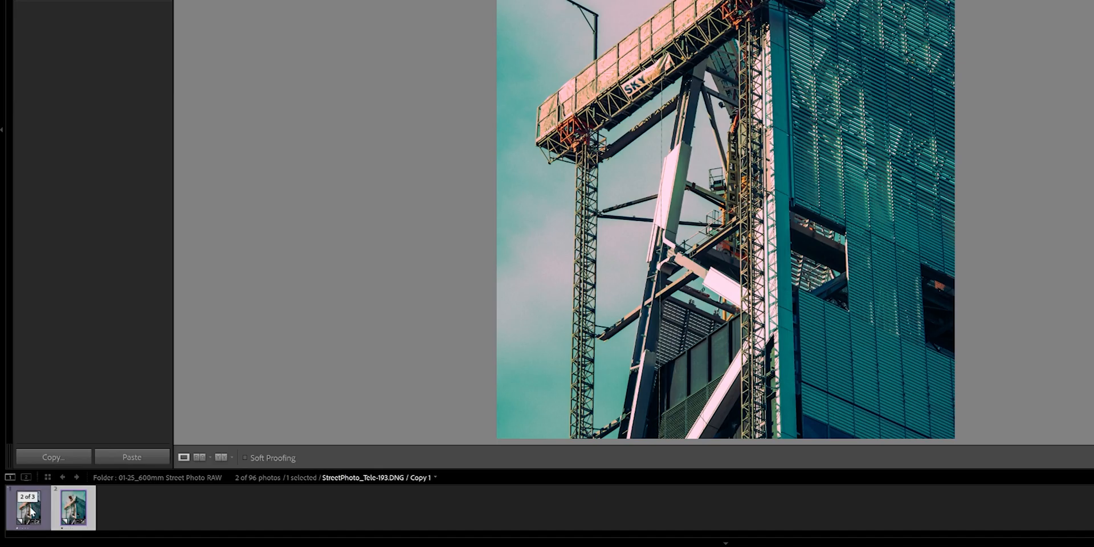
{"action": "left_click", "coordinate": [73, 512]}
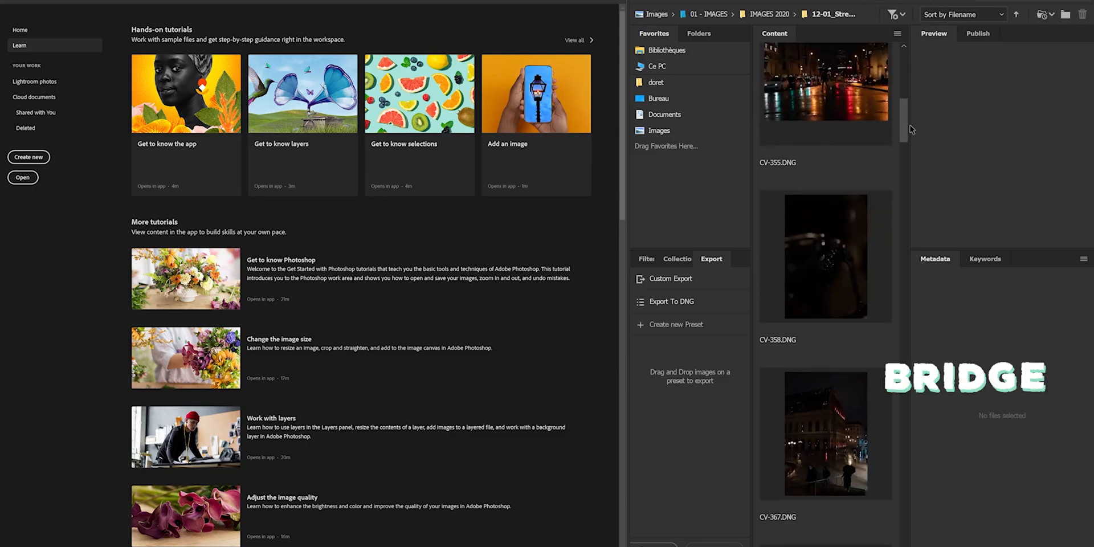
Open CV-420.DNG from Bridge in Camera Raw, lower its Exposure and raise its Shadows.
{"action": "left_click_drag", "start_coordinate": [910, 129], "coordinate": [910, 197]}
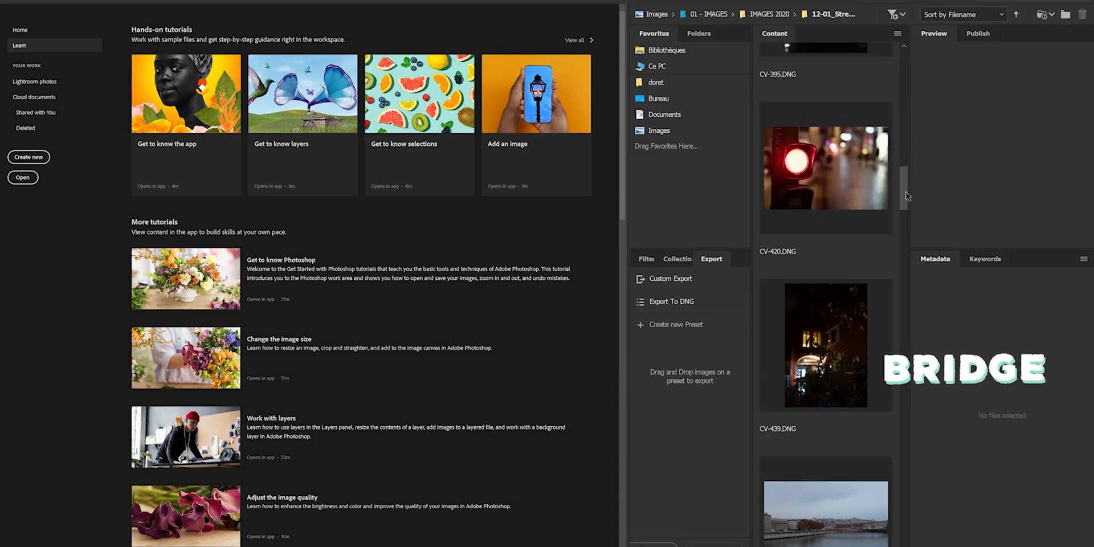
{"action": "left_click", "coordinate": [827, 161]}
{"action": "left_click_drag", "start_coordinate": [827, 161], "coordinate": [527, 215]}
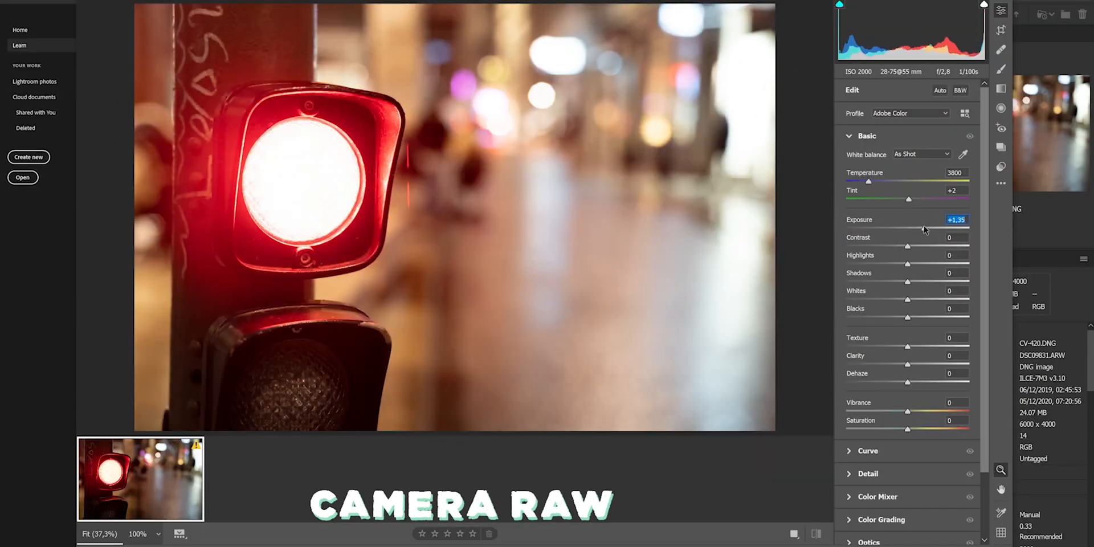
{"action": "left_click_drag", "start_coordinate": [925, 228], "coordinate": [906, 228]}
{"action": "left_click_drag", "start_coordinate": [908, 282], "coordinate": [939, 281]}
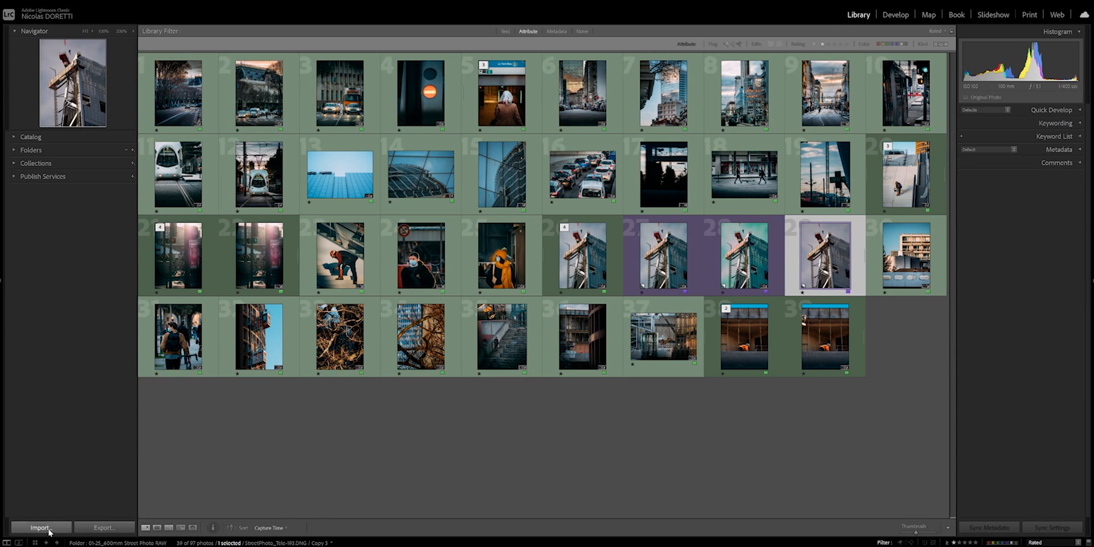
Open Lightroom's photo import window and leave it without importing anything.
{"action": "key", "text": "ctrl+shift+i"}
{"action": "left_click", "coordinate": [1054, 533]}
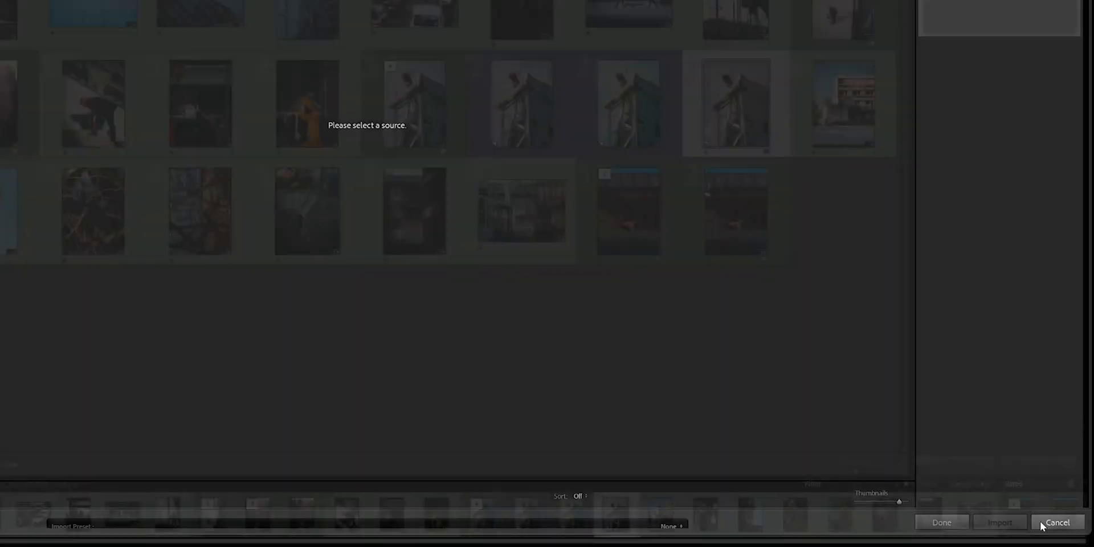
Adjust the exposure and highlights of the crane photo's Copy 3 in the Develop module.
{"action": "left_click", "coordinate": [833, 18]}
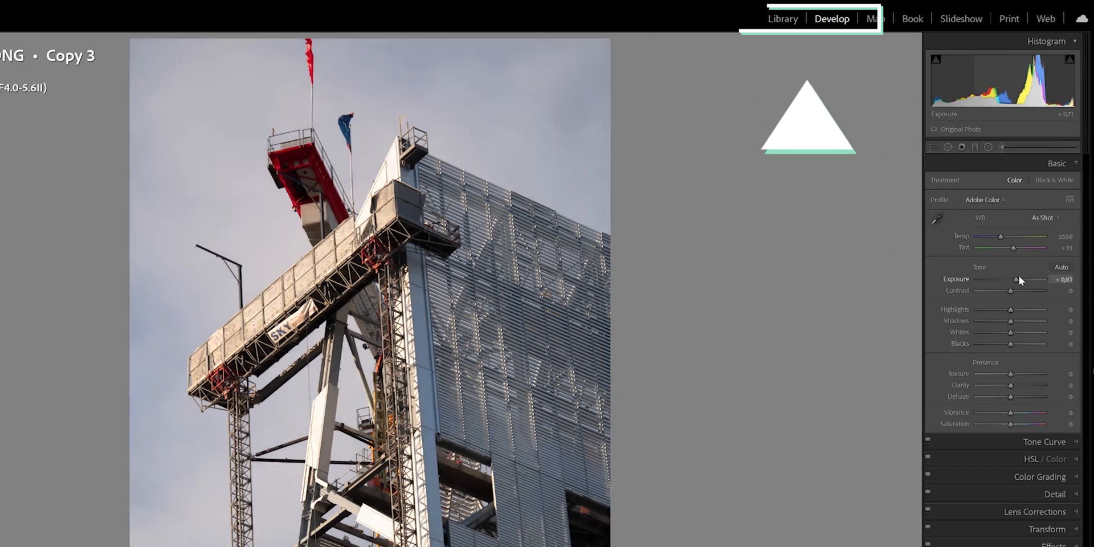
{"action": "mouse_move", "coordinate": [1010, 312]}
{"action": "left_mouse_down"}
{"action": "mouse_move", "coordinate": [960, 310]}
{"action": "mouse_move", "coordinate": [1039, 323]}
{"action": "left_mouse_up"}
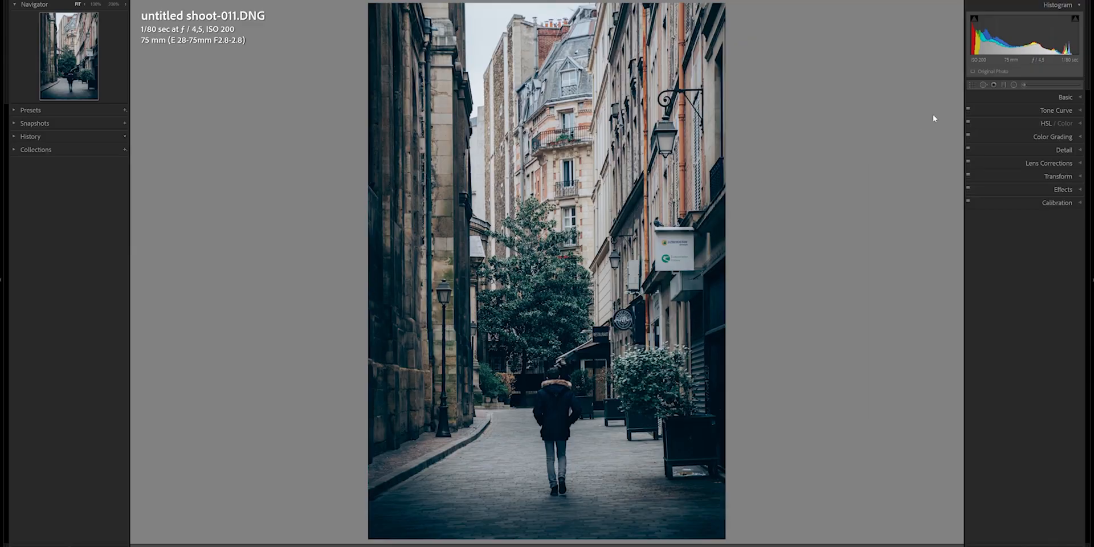
Cover the Turkmenistan Airlines logo on the street sign with Spot Removal and switch the correction from Heal to Clone.
{"action": "key", "text": "q"}
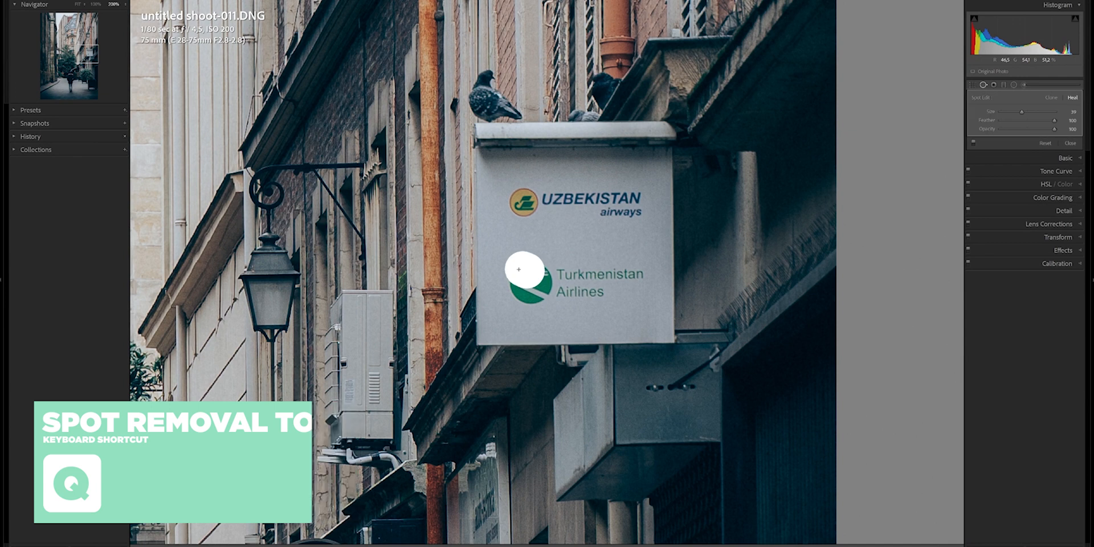
{"action": "mouse_move", "coordinate": [521, 282]}
{"action": "left_mouse_down"}
{"action": "mouse_move", "coordinate": [510, 297]}
{"action": "mouse_move", "coordinate": [541, 284]}
{"action": "left_mouse_up"}
{"action": "key", "text": "shift+t"}
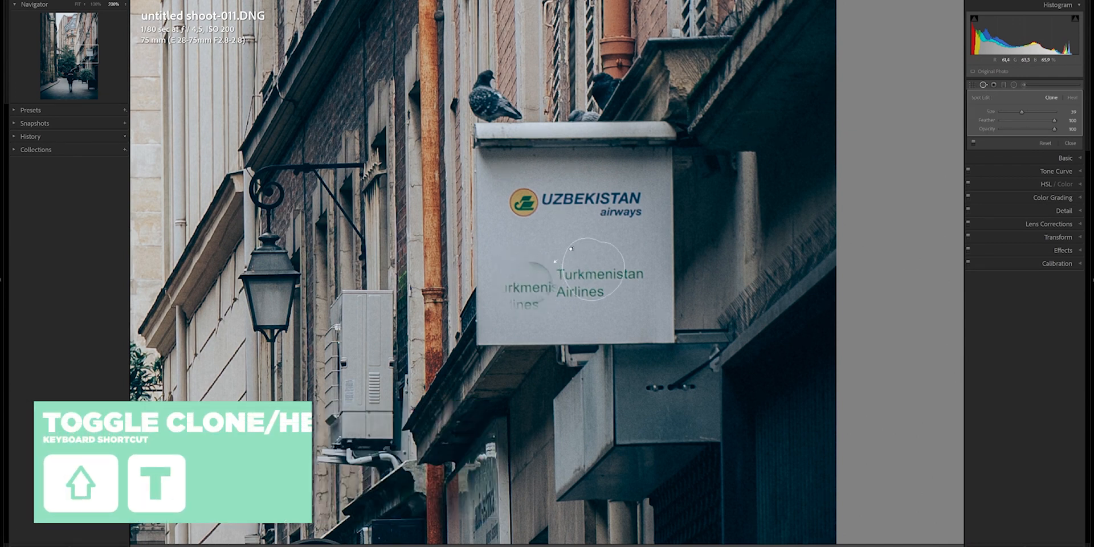
{"action": "left_click_drag", "start_coordinate": [1024, 124], "coordinate": [1020, 121]}
{"action": "key", "text": "ctrl+equal"}
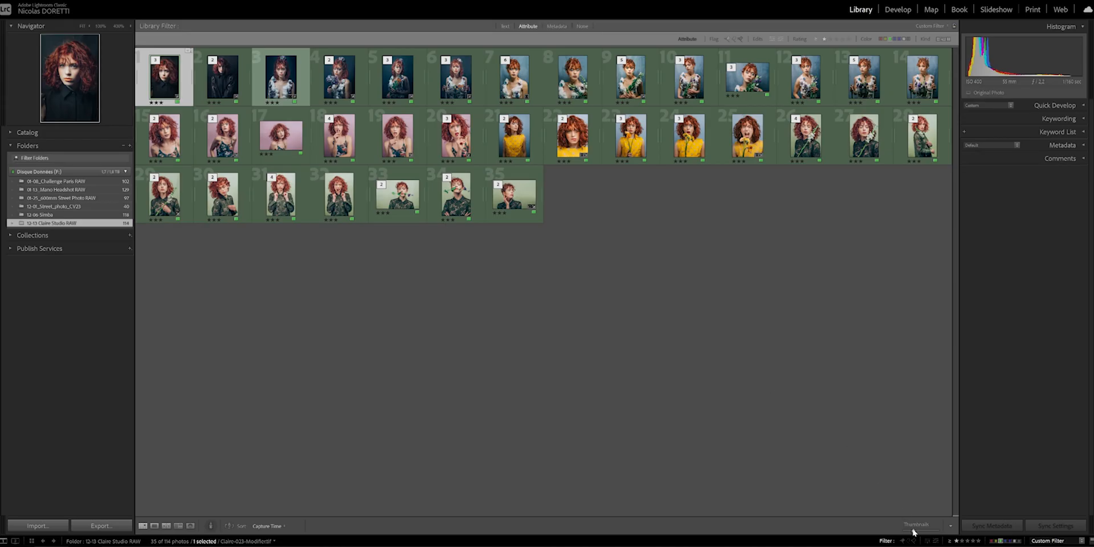
Resize the library thumbnails and inspect the blue backdrop of the portrait with the bouquet at 100% zoom.
{"action": "left_click_drag", "start_coordinate": [913, 532], "coordinate": [924, 531]}
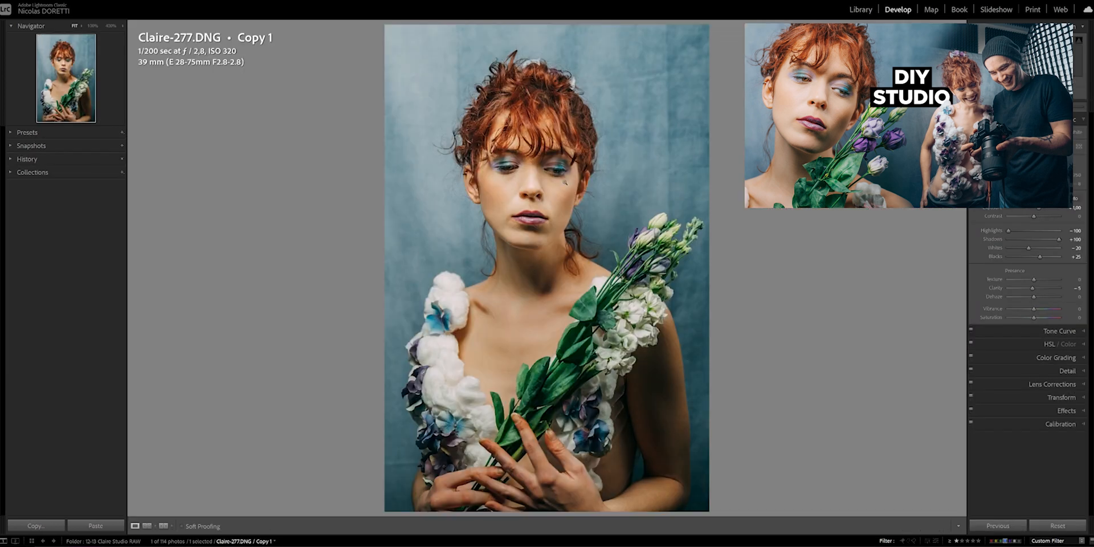
{"action": "left_click", "coordinate": [668, 60]}
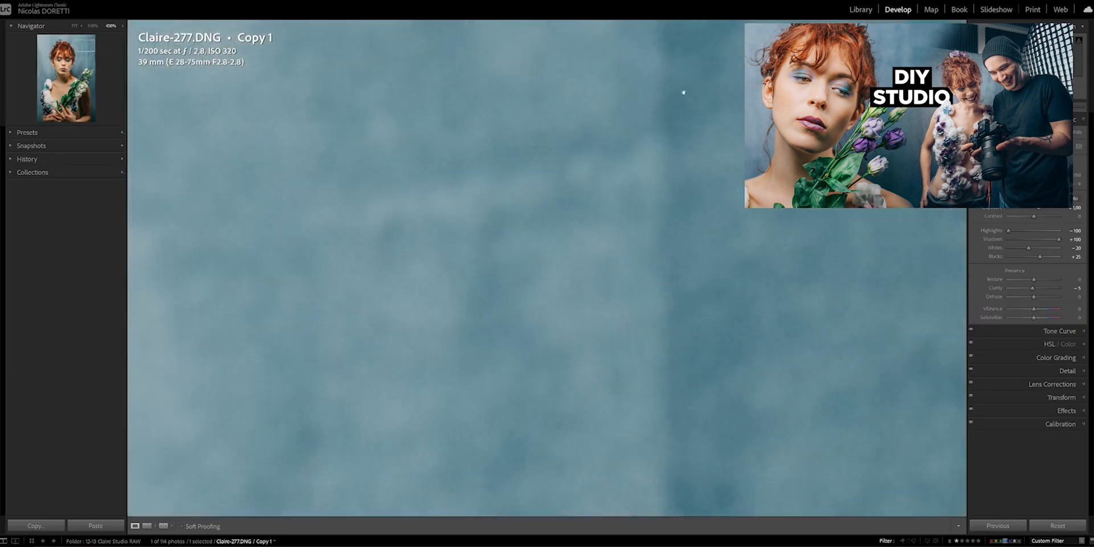
{"action": "left_click", "coordinate": [94, 26]}
{"action": "left_click_drag", "start_coordinate": [816, 220], "coordinate": [816, 108]}
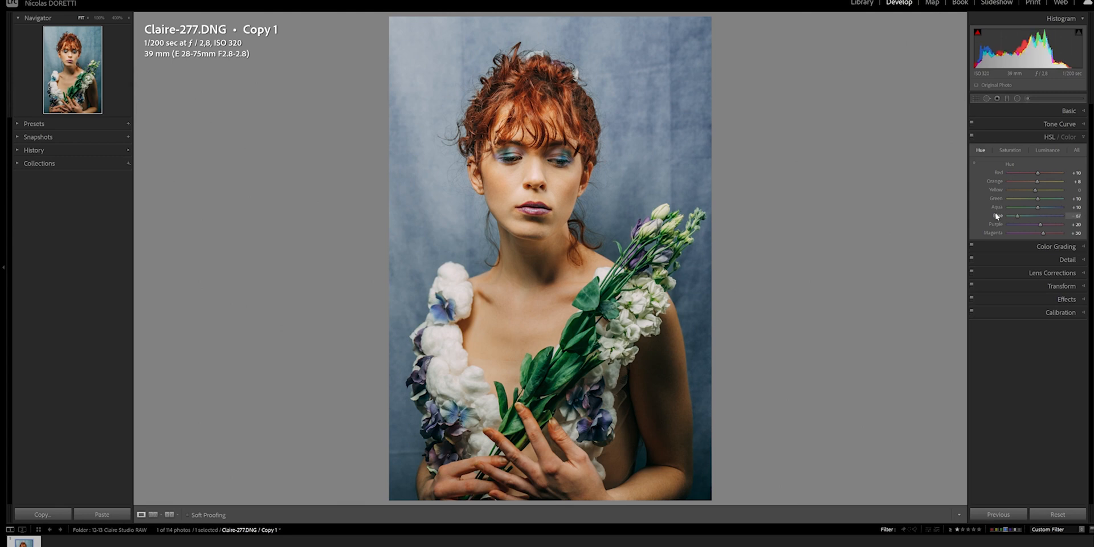
Adjust the Blue hue of the bouquet portrait and open it for editing in Adobe Photoshop 2021.
{"action": "left_click_drag", "start_coordinate": [997, 216], "coordinate": [993, 216]}
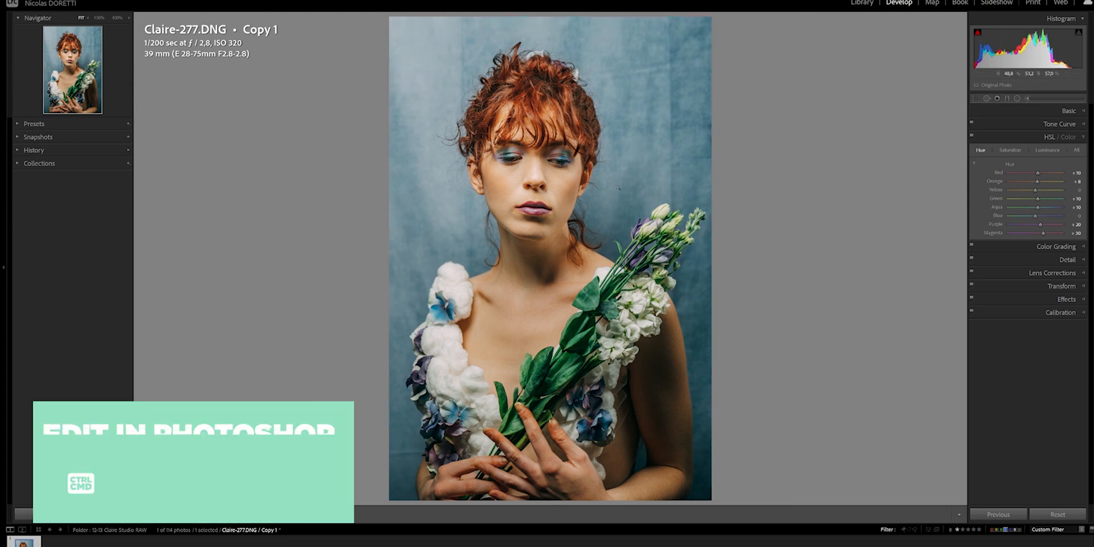
{"action": "right_click", "coordinate": [619, 188]}
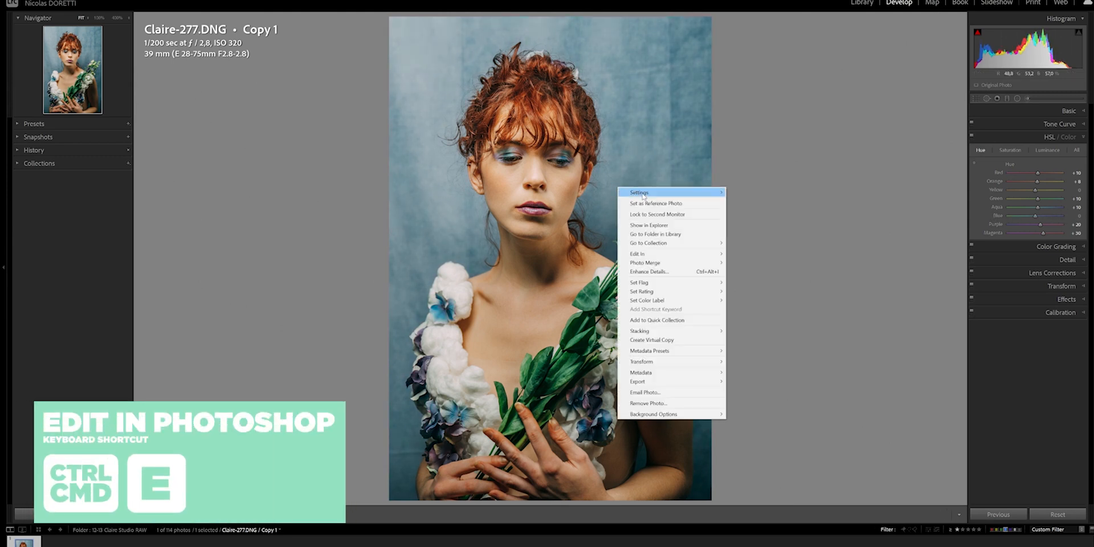
{"action": "mouse_move", "coordinate": [722, 260]}
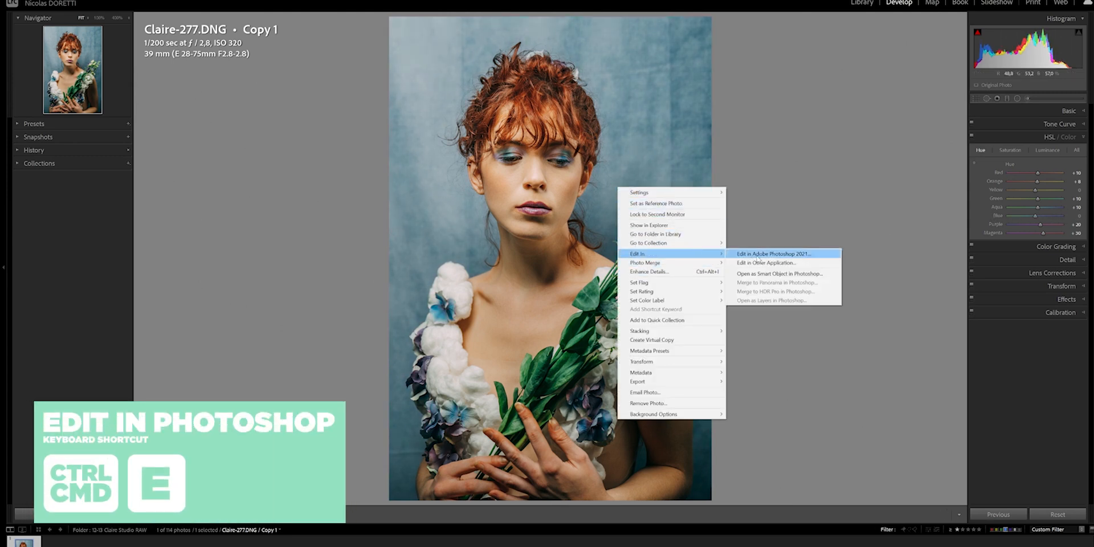
{"action": "left_click", "coordinate": [757, 255]}
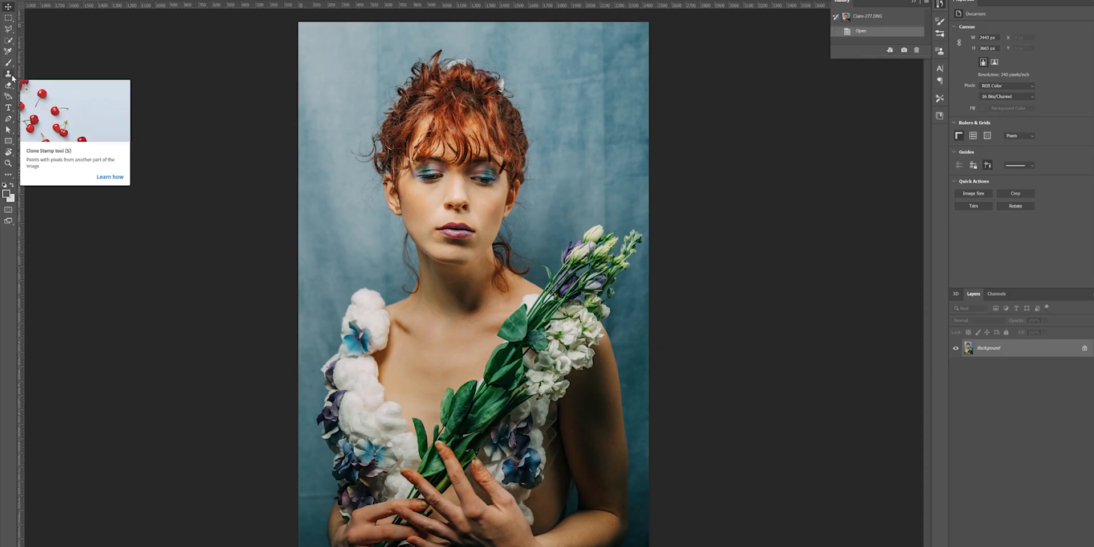
Set the Clone Stamp brush to 105 px with 0% hardness and sample the blue backdrop as clone source.
{"action": "left_click", "coordinate": [12, 78]}
{"action": "right_click", "coordinate": [577, 133]}
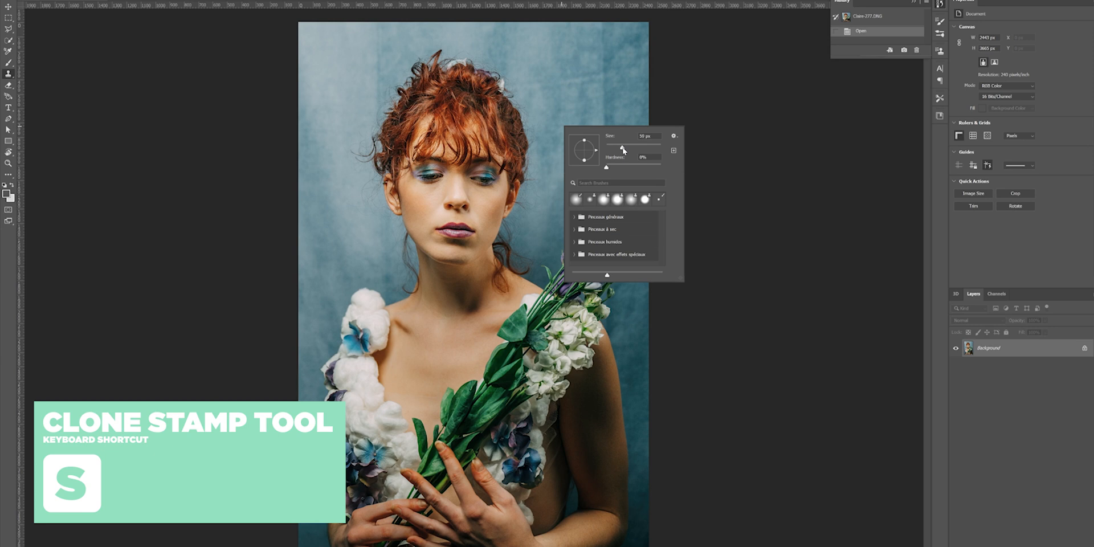
{"action": "left_click_drag", "start_coordinate": [623, 150], "coordinate": [631, 150]}
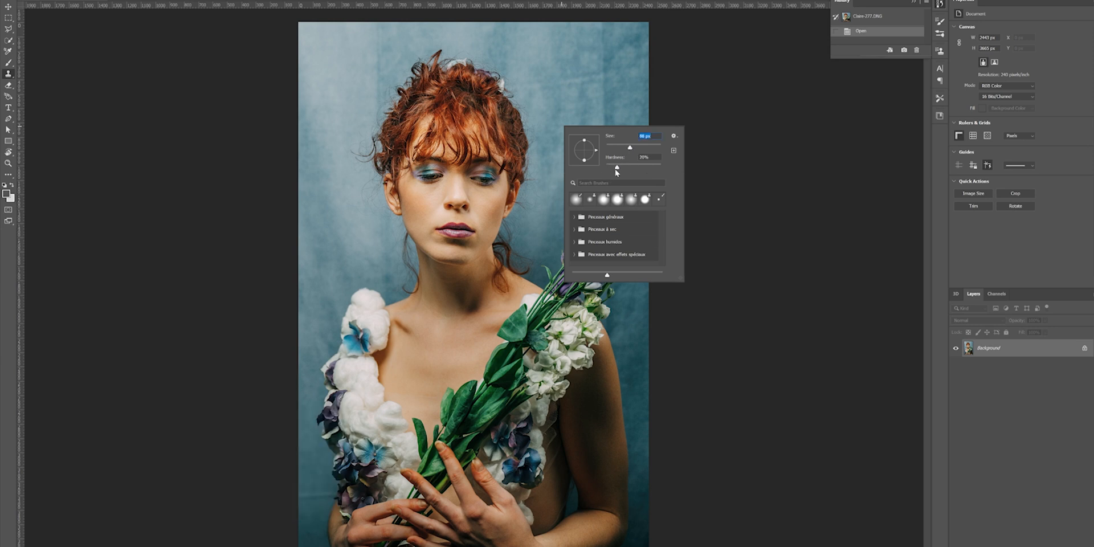
{"action": "left_click_drag", "start_coordinate": [636, 151], "coordinate": [635, 150]}
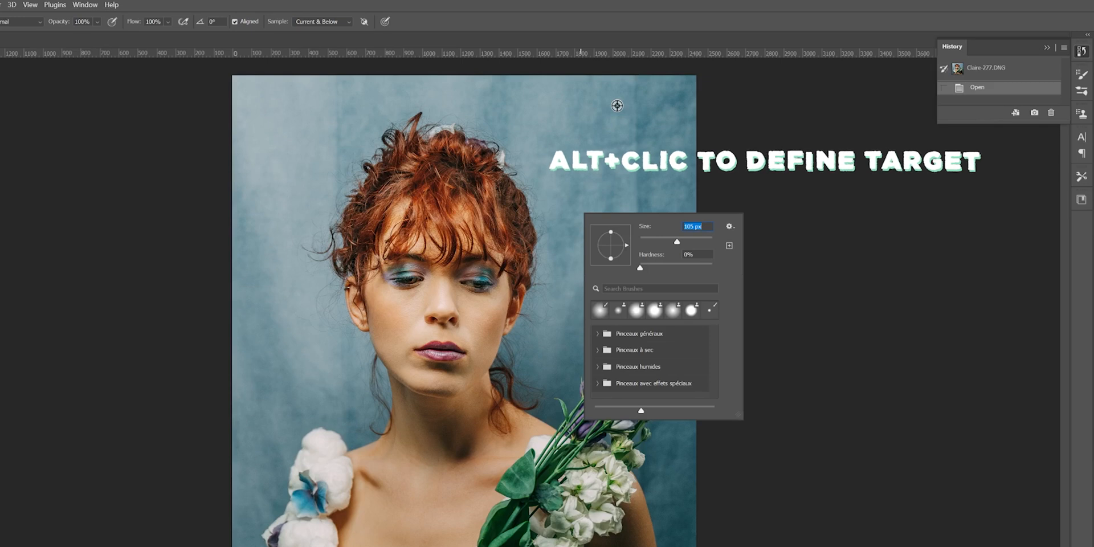
{"action": "left_click", "coordinate": [617, 105], "text": "alt"}
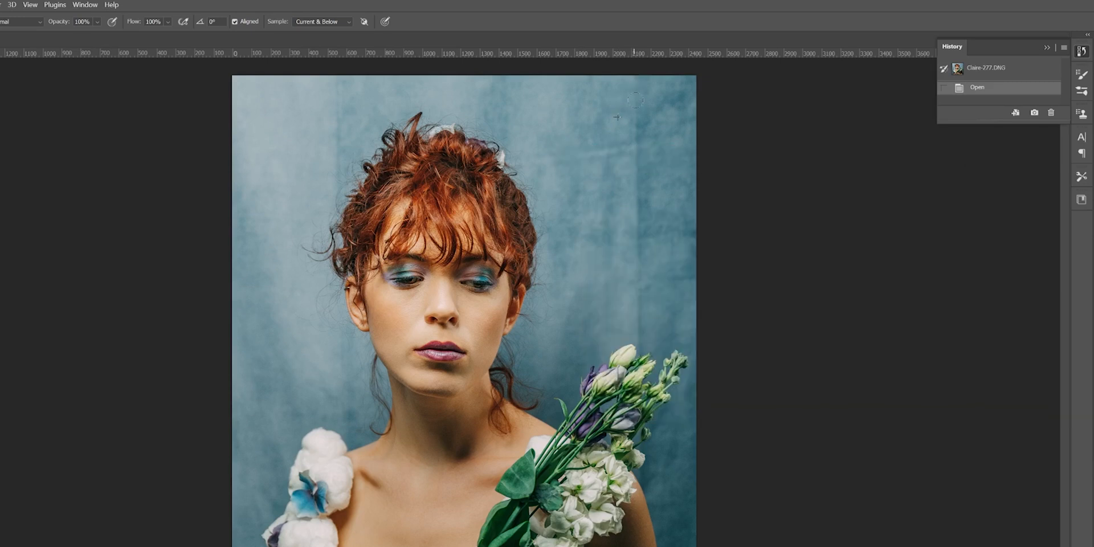
{"action": "left_click", "coordinate": [636, 115]}
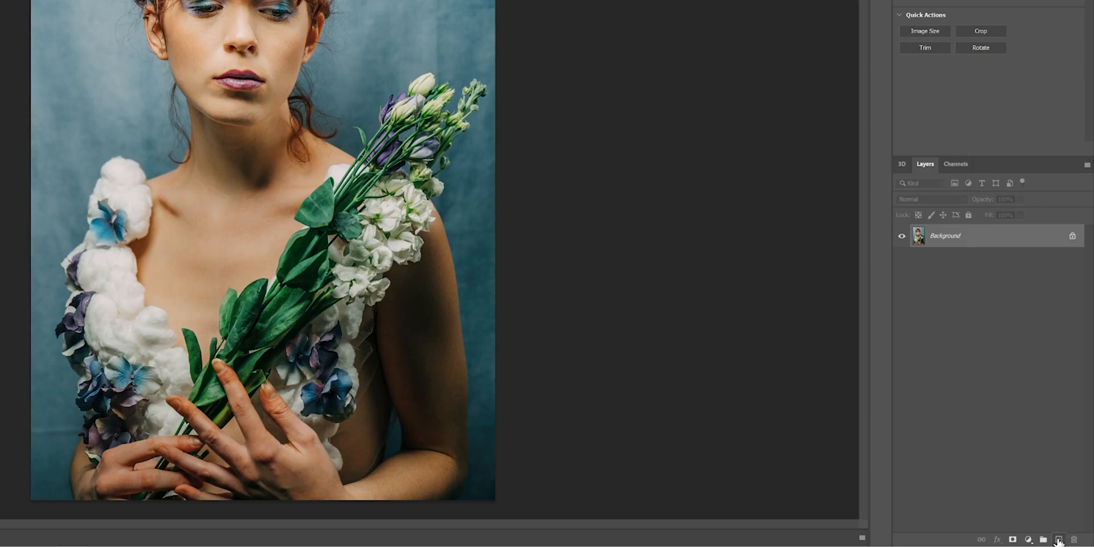
Create a new layer named Stamp above the Background and set the Clone Stamp to sample Current & Below.
{"action": "left_click", "coordinate": [1093, 546]}
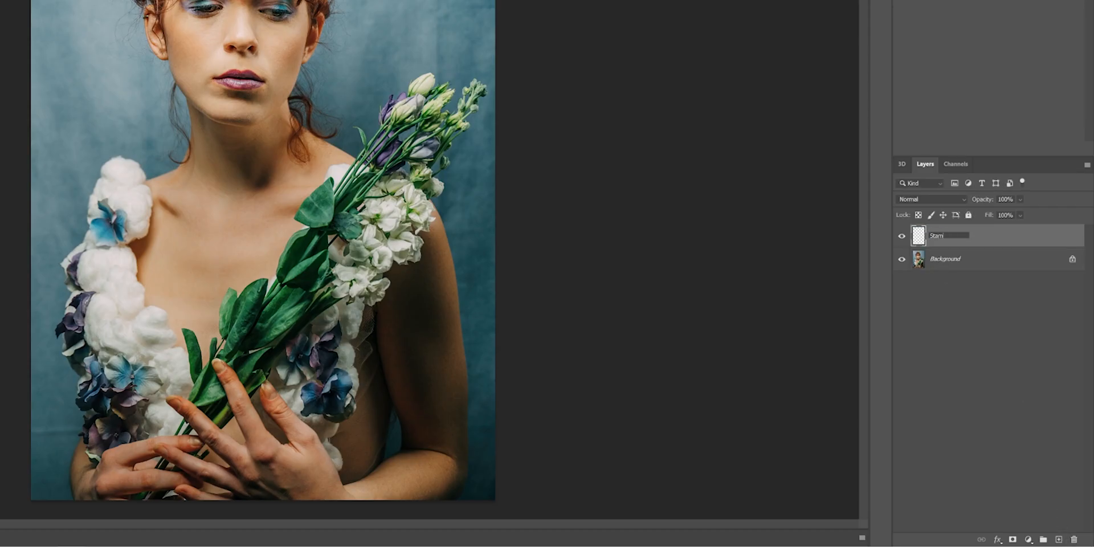
{"action": "key", "text": "Return"}
{"action": "left_click", "coordinate": [511, 22]}
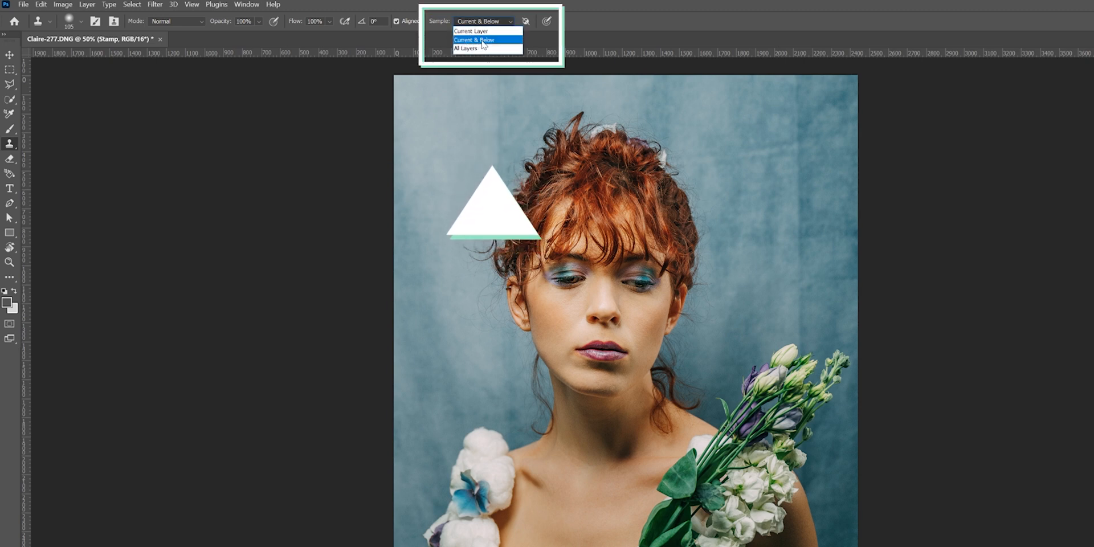
{"action": "left_click", "coordinate": [482, 41]}
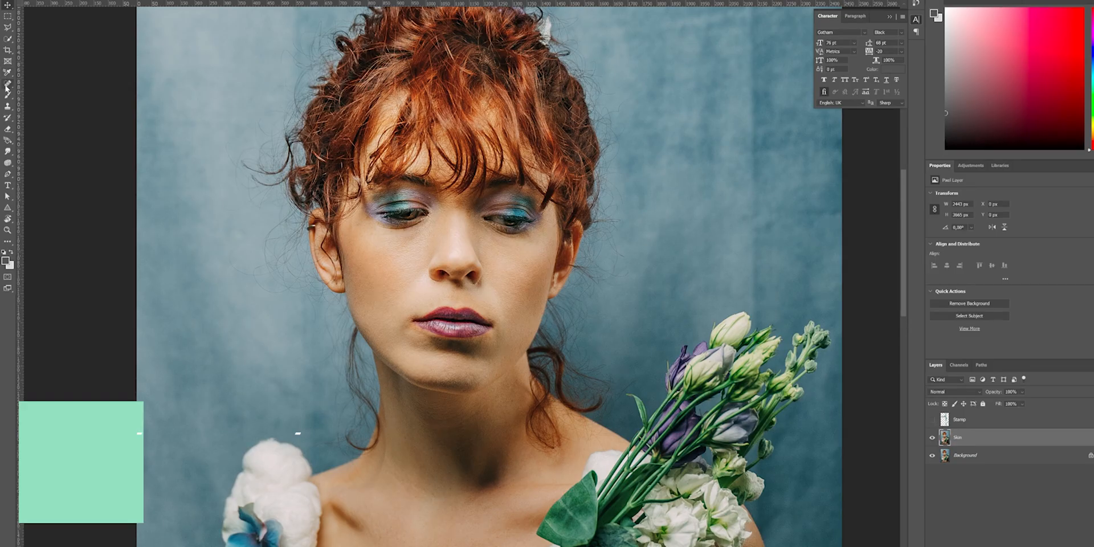
Retouch a small skin spot on the inner eyelid with the Spot Healing Brush on the Skin layer.
{"action": "right_click", "coordinate": [7, 84]}
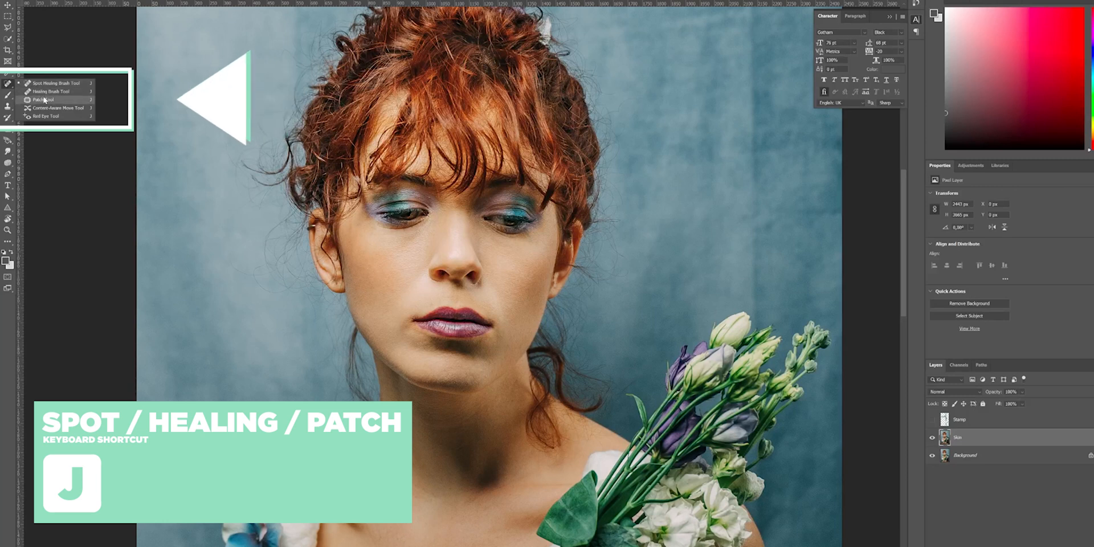
{"action": "left_click", "coordinate": [46, 108]}
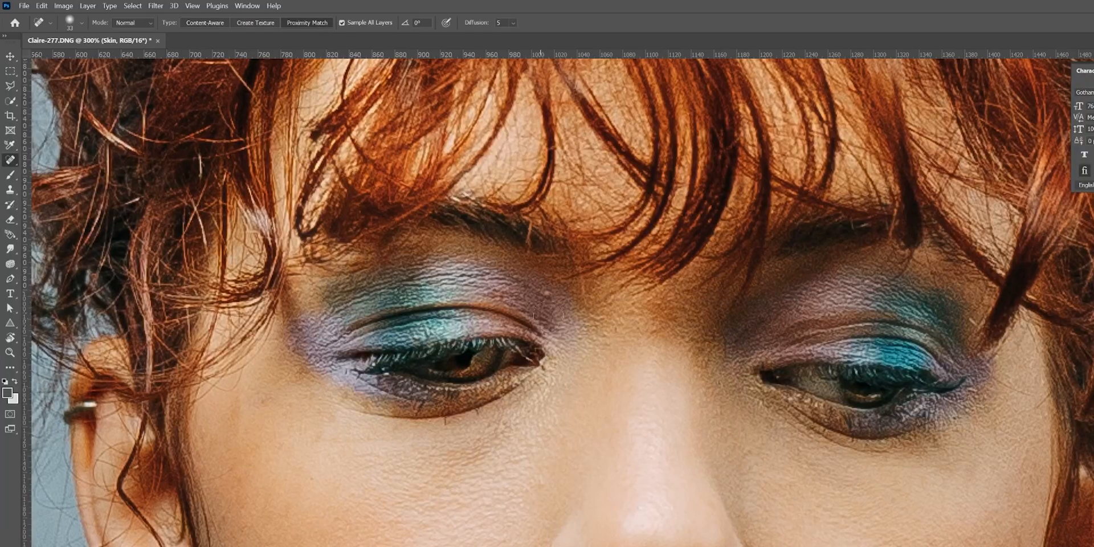
{"action": "left_click", "coordinate": [549, 306]}
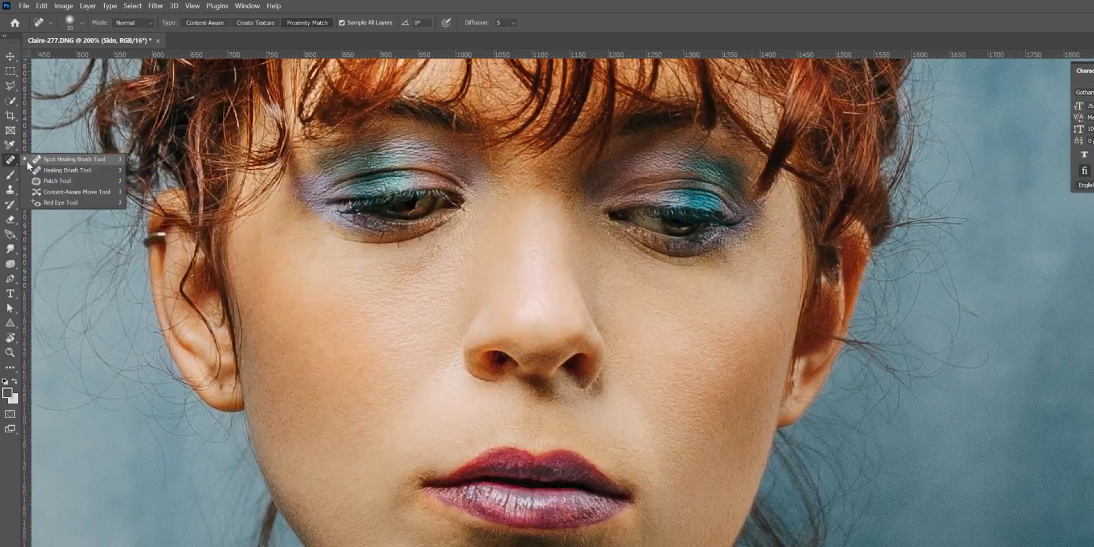
Outline the skin beside the corner of the lips with the Patch tool and patch it with nearby skin.
{"action": "left_click", "coordinate": [52, 182]}
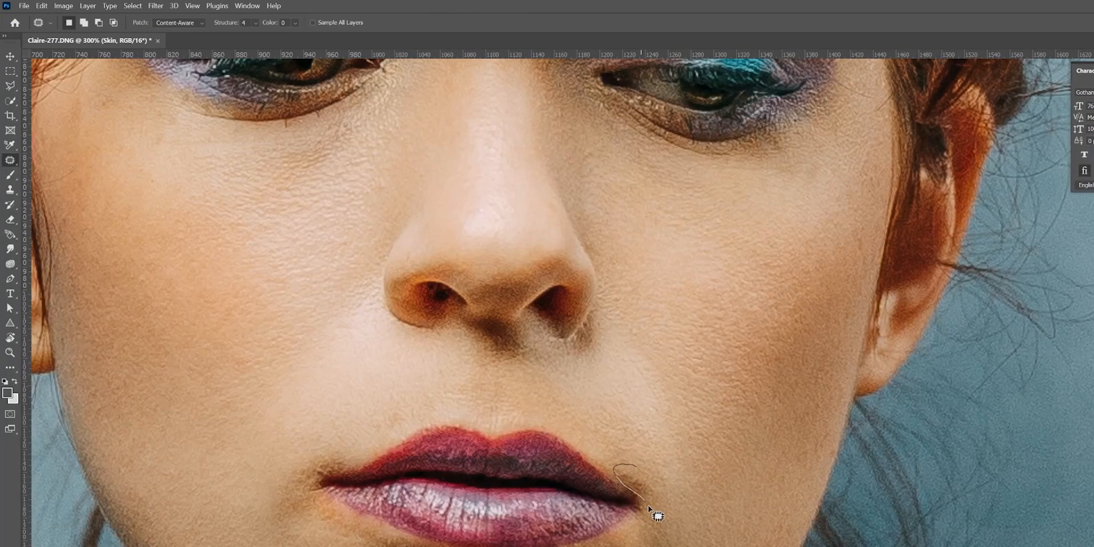
{"action": "mouse_move", "coordinate": [655, 494]}
{"action": "left_mouse_down"}
{"action": "mouse_move", "coordinate": [647, 476]}
{"action": "mouse_move", "coordinate": [654, 484]}
{"action": "left_mouse_up"}
{"action": "left_click", "coordinate": [193, 23]}
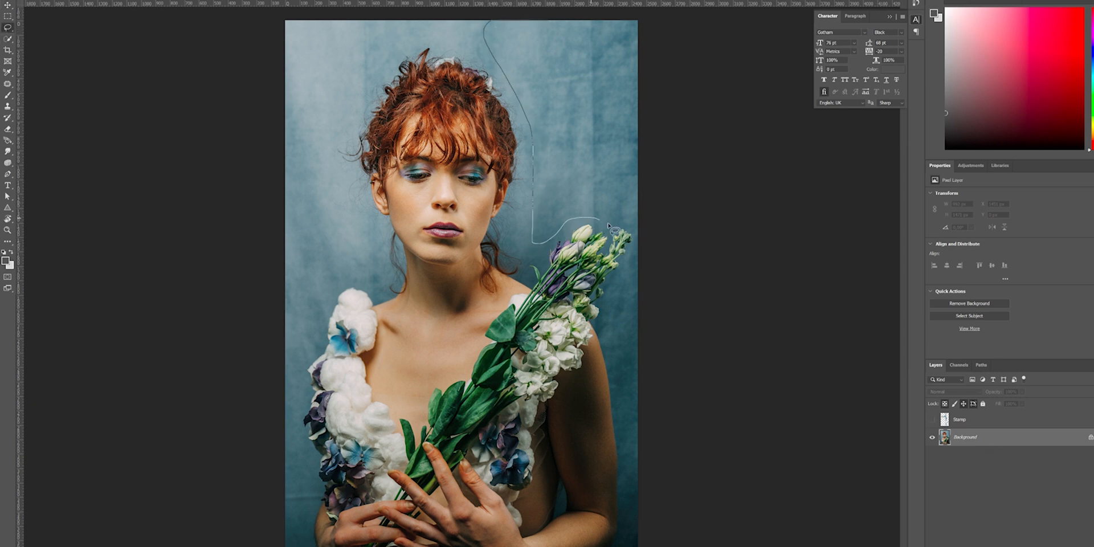
Content-Aware Fill the lassoed backdrop beside the model's head, excluding her and the bouquet from sampling, and ready the Eraser tool.
{"action": "right_click", "coordinate": [552, 123]}
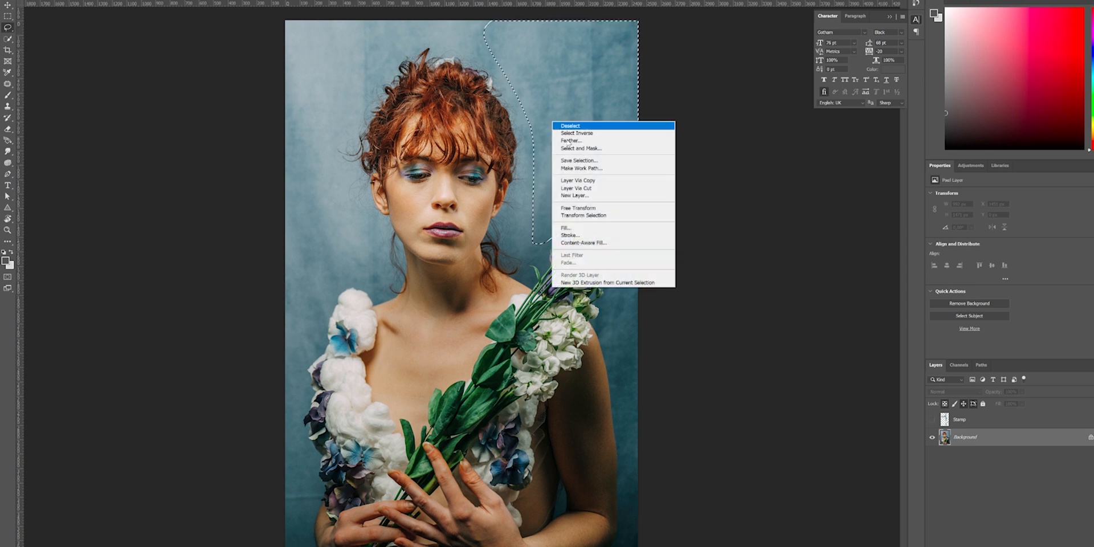
{"action": "left_click", "coordinate": [584, 244]}
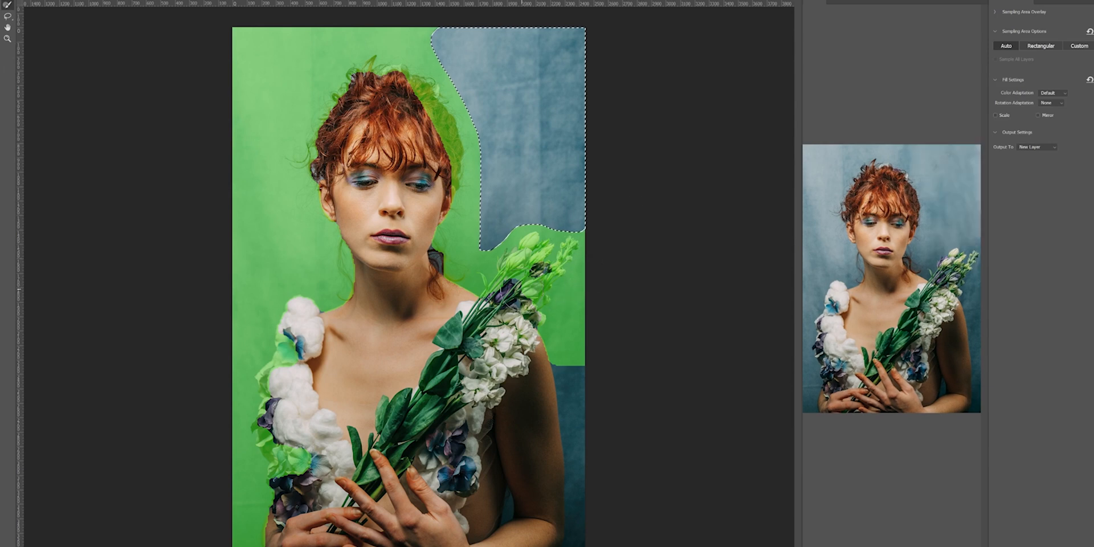
{"action": "mouse_move", "coordinate": [490, 251]}
{"action": "left_mouse_down"}
{"action": "mouse_move", "coordinate": [530, 268]}
{"action": "mouse_move", "coordinate": [558, 364]}
{"action": "left_mouse_up"}
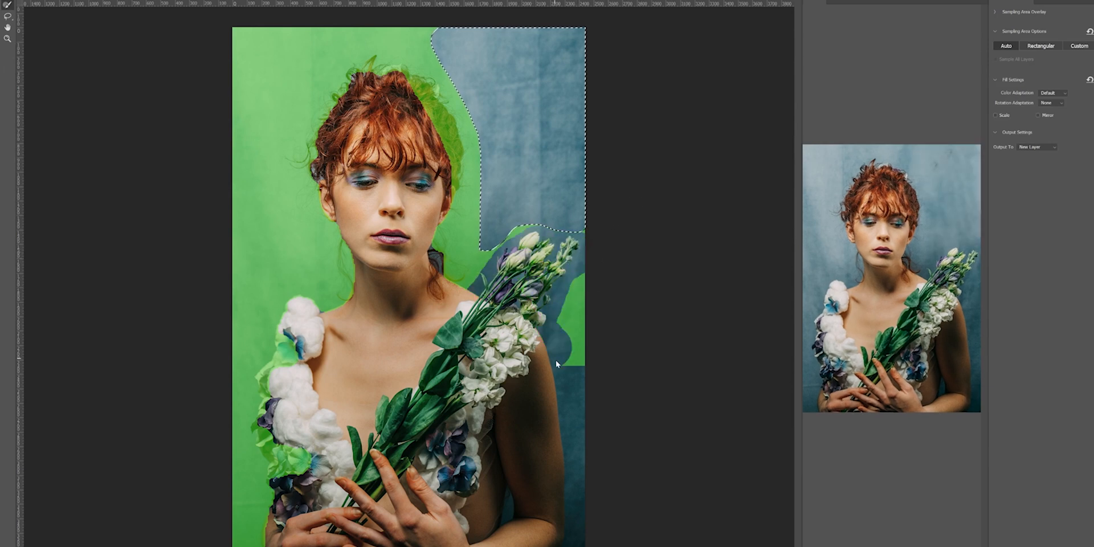
{"action": "mouse_move", "coordinate": [328, 86]}
{"action": "left_mouse_down"}
{"action": "mouse_move", "coordinate": [251, 422]}
{"action": "mouse_move", "coordinate": [256, 530]}
{"action": "left_mouse_up"}
{"action": "mouse_move", "coordinate": [344, 358]}
{"action": "left_mouse_down"}
{"action": "mouse_move", "coordinate": [302, 188]}
{"action": "mouse_move", "coordinate": [271, 297]}
{"action": "left_mouse_up"}
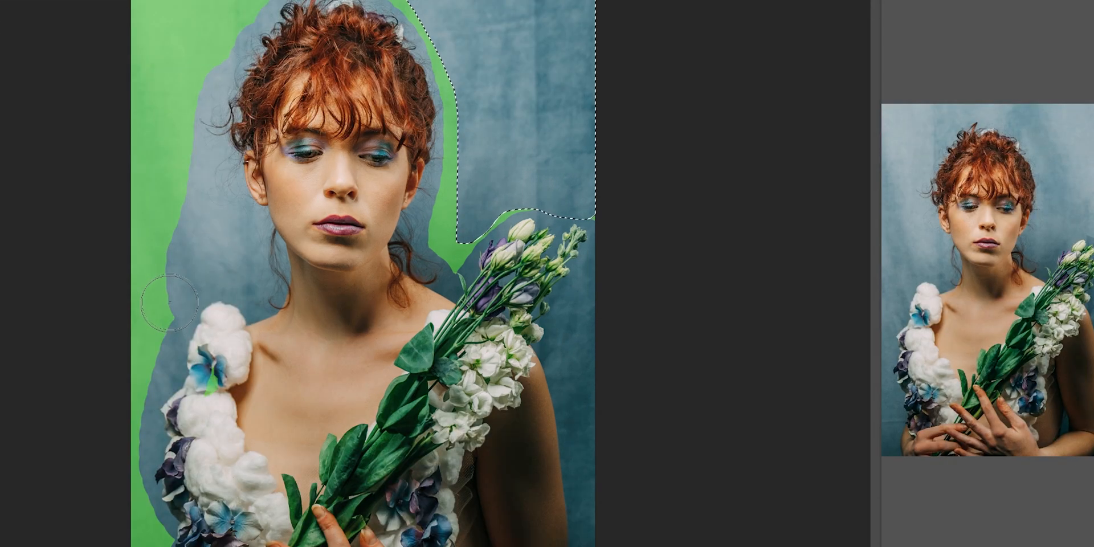
{"action": "mouse_move", "coordinate": [169, 302]}
{"action": "left_mouse_down"}
{"action": "mouse_move", "coordinate": [202, 239]}
{"action": "mouse_move", "coordinate": [225, 264]}
{"action": "mouse_move", "coordinate": [197, 257]}
{"action": "mouse_move", "coordinate": [194, 206]}
{"action": "mouse_move", "coordinate": [166, 195]}
{"action": "left_mouse_up"}
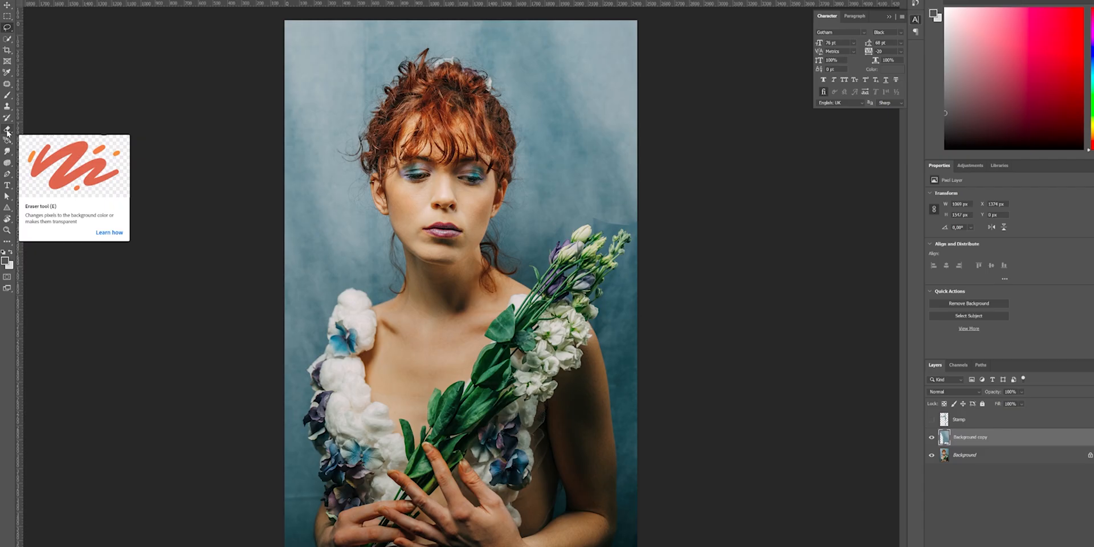
{"action": "left_click", "coordinate": [8, 132]}
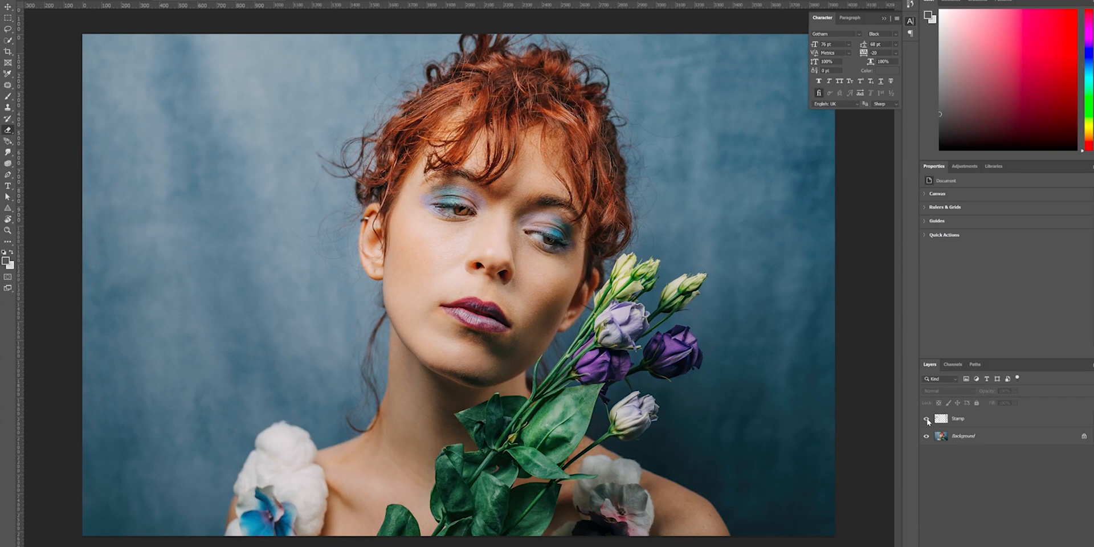
Merge a copy of all visible layers above Stamp and apply a Surface Blur with radius 50 and threshold 5.
{"action": "left_click", "coordinate": [927, 420]}
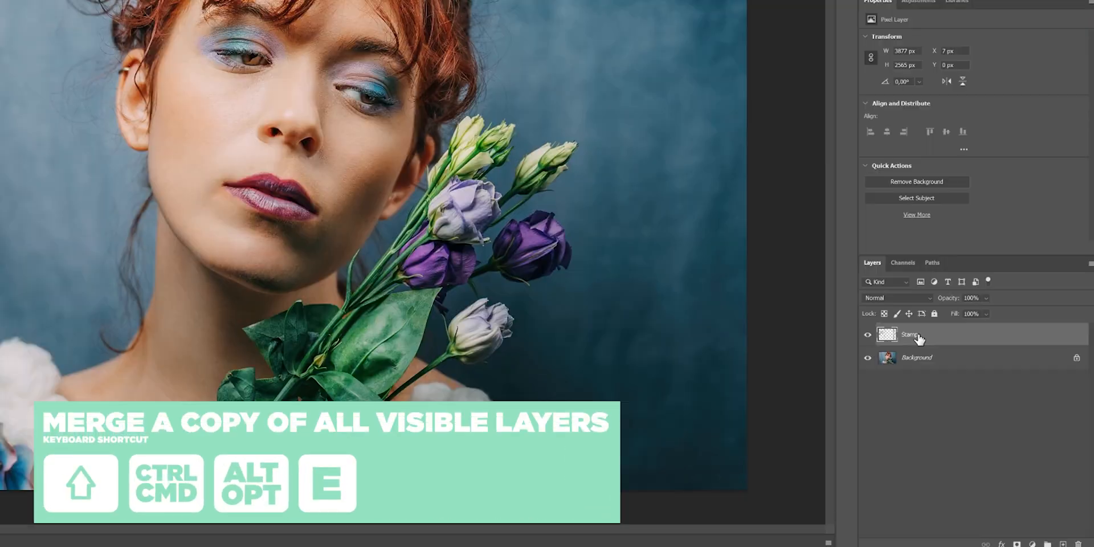
{"action": "key", "text": "ctrl+shift+alt+e"}
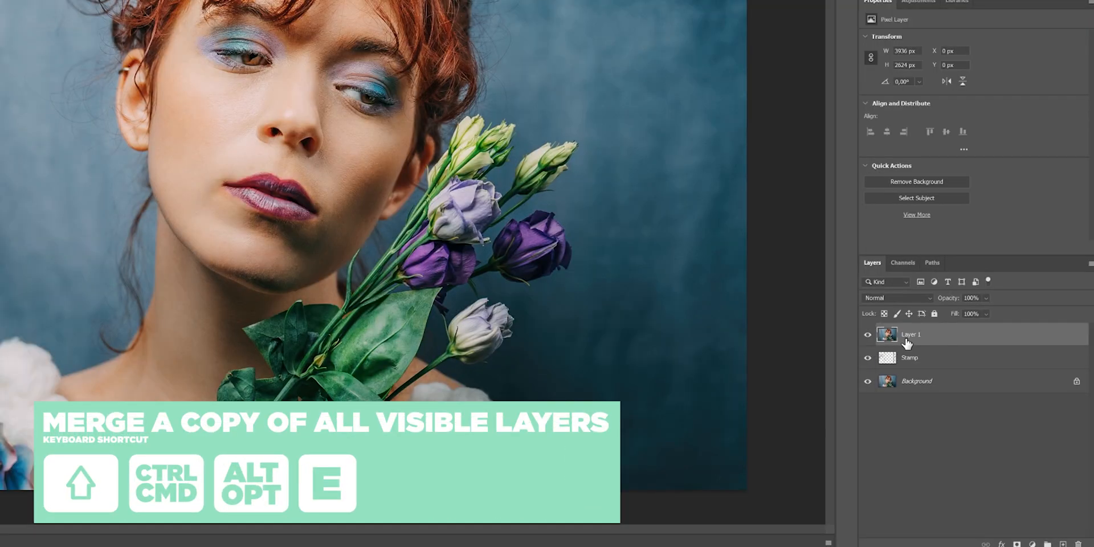
{"action": "left_click", "coordinate": [154, 5]}
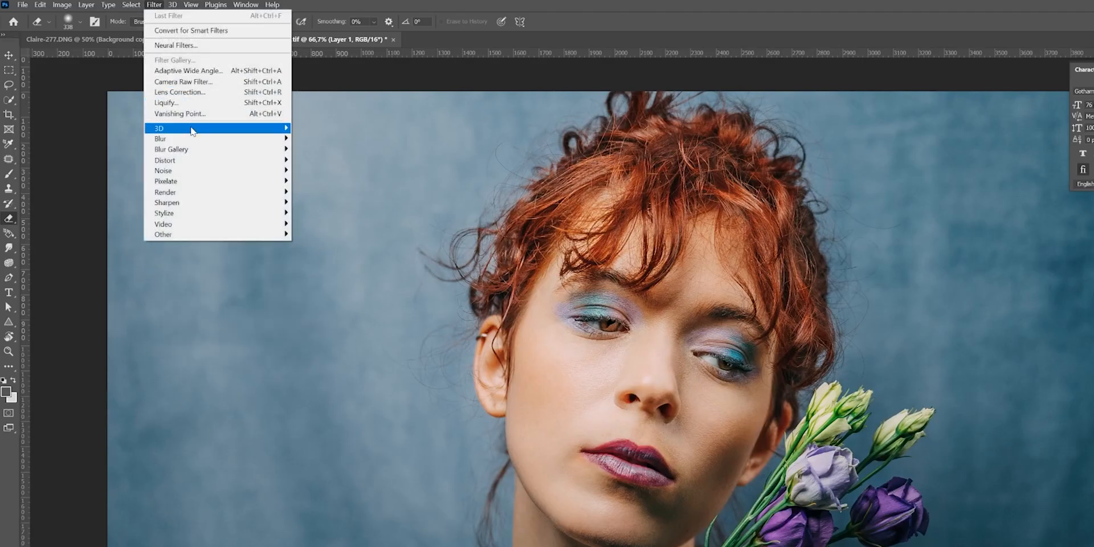
{"action": "mouse_move", "coordinate": [234, 143]}
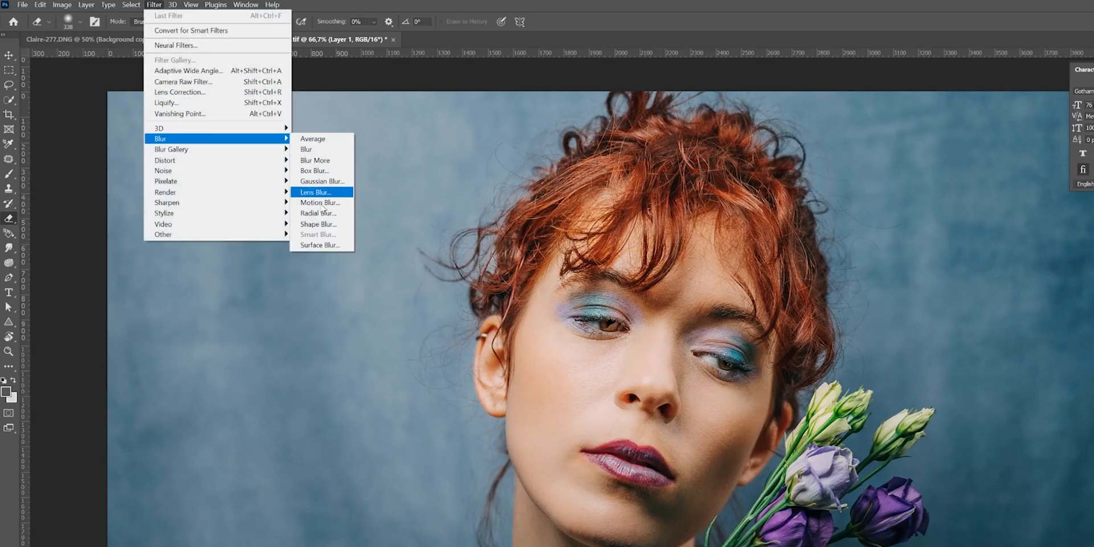
{"action": "left_click", "coordinate": [314, 246]}
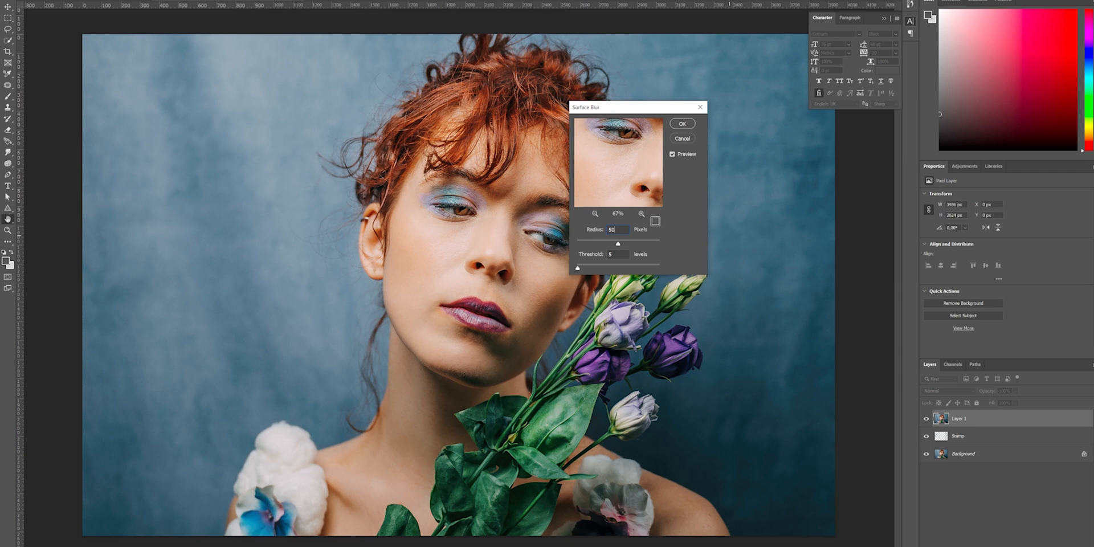
{"action": "left_click", "coordinate": [683, 139]}
{"action": "scroll", "coordinate": [487, 240], "scroll_direction": "up", "scroll_amount": 5}
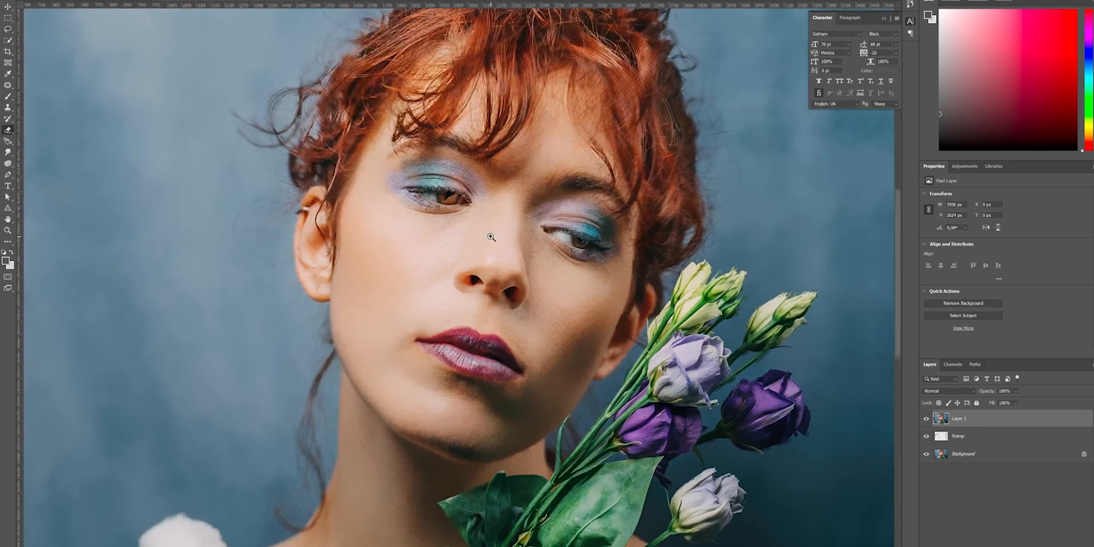
{"action": "left_click", "coordinate": [495, 271], "text": "alt"}
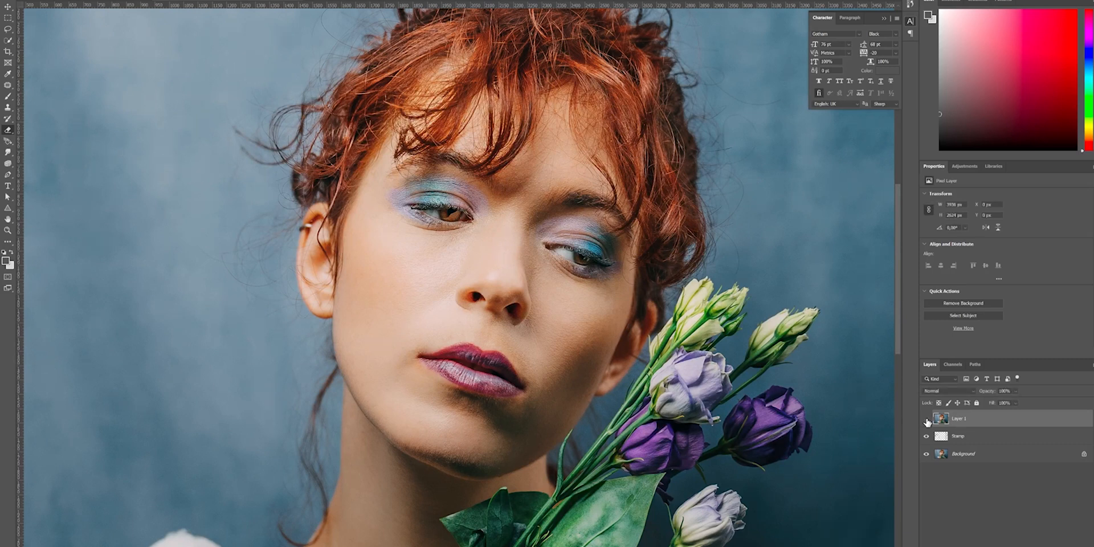
{"action": "key", "text": "ctrl+minus"}
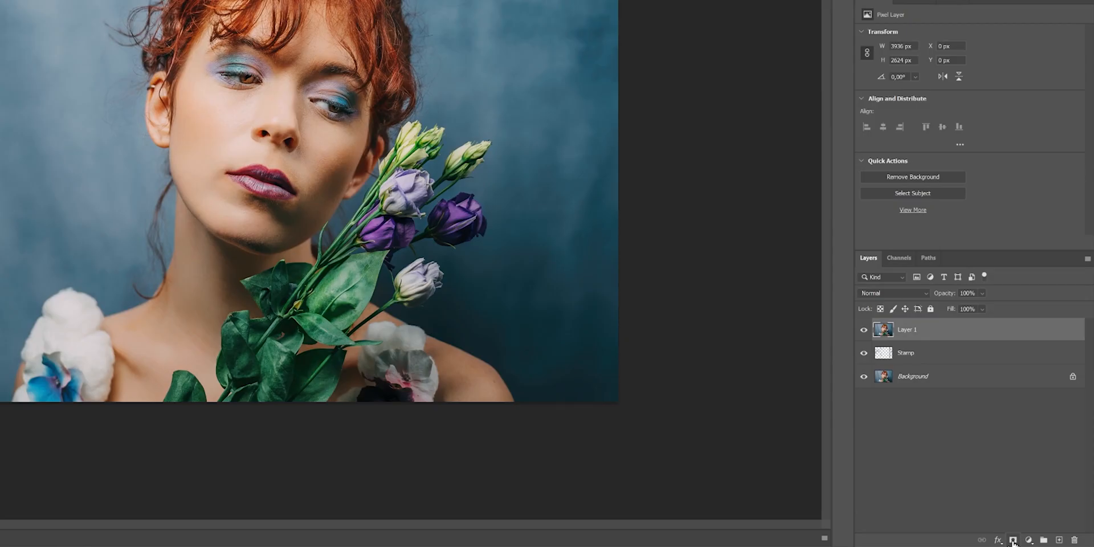
Add a layer mask to the blurred layer and fill the mask with black.
{"action": "left_click", "coordinate": [1013, 541]}
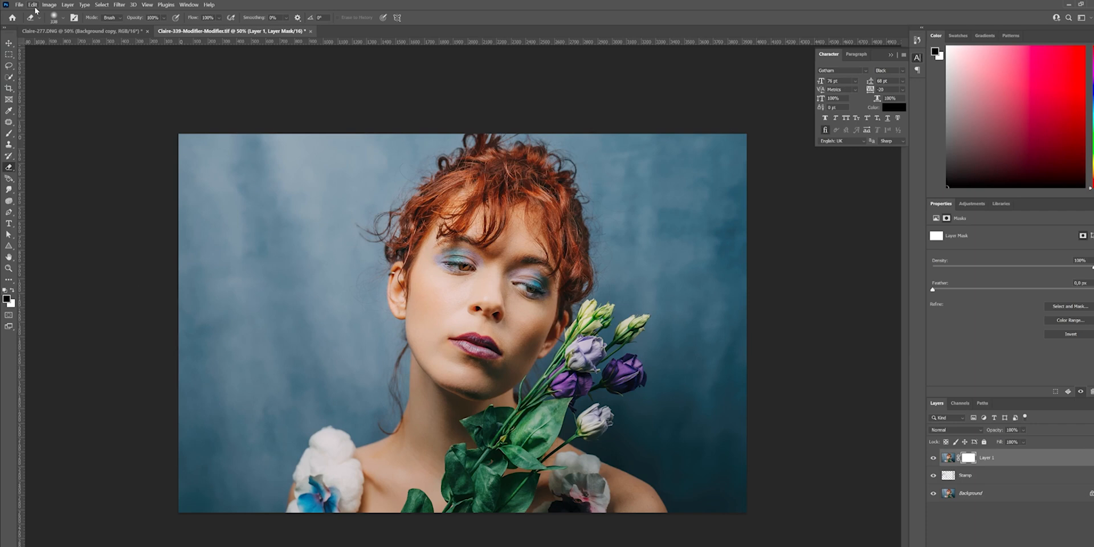
{"action": "left_click", "coordinate": [33, 5]}
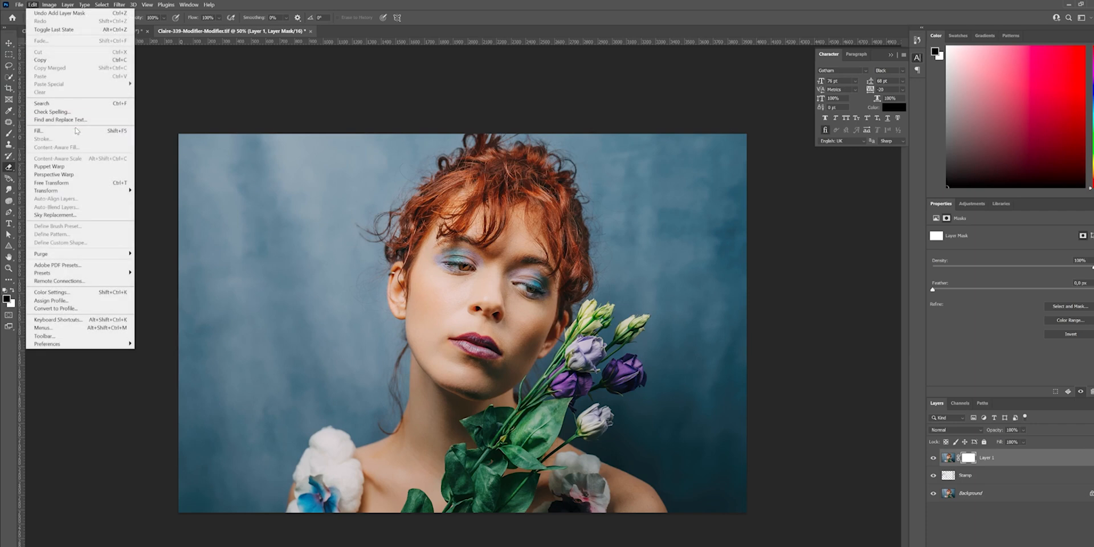
{"action": "left_click", "coordinate": [76, 132]}
{"action": "left_click", "coordinate": [610, 180]}
Paint white on the mask over the blue backdrop with a 1500 px soft brush to reveal the blur there.
{"action": "key", "text": "b"}
{"action": "right_click", "coordinate": [528, 345]}
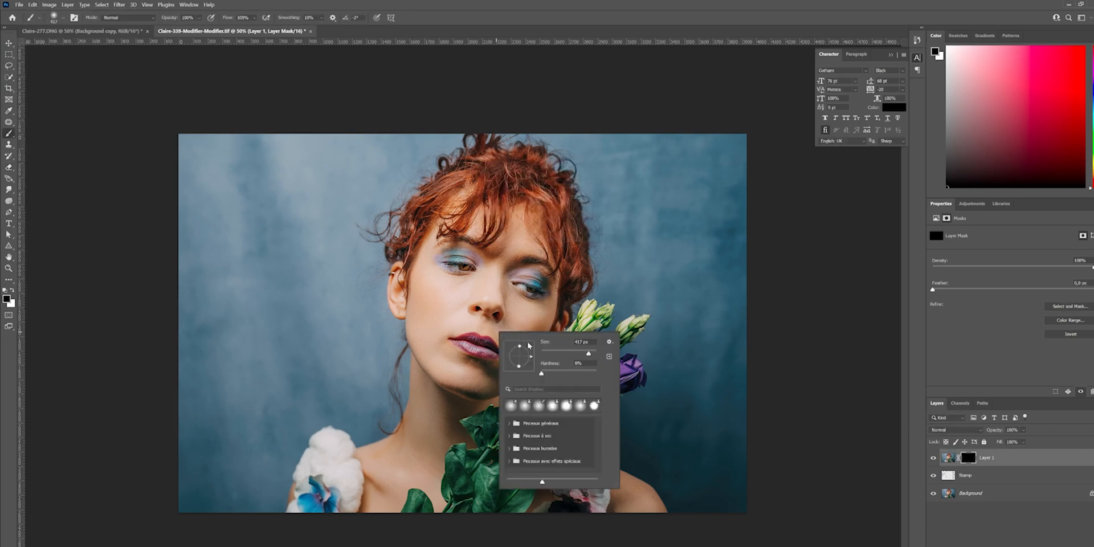
{"action": "type", "text": "1500"}
{"action": "key", "text": "Return"}
{"action": "key", "text": "x"}
{"action": "left_click", "coordinate": [215, 403]}
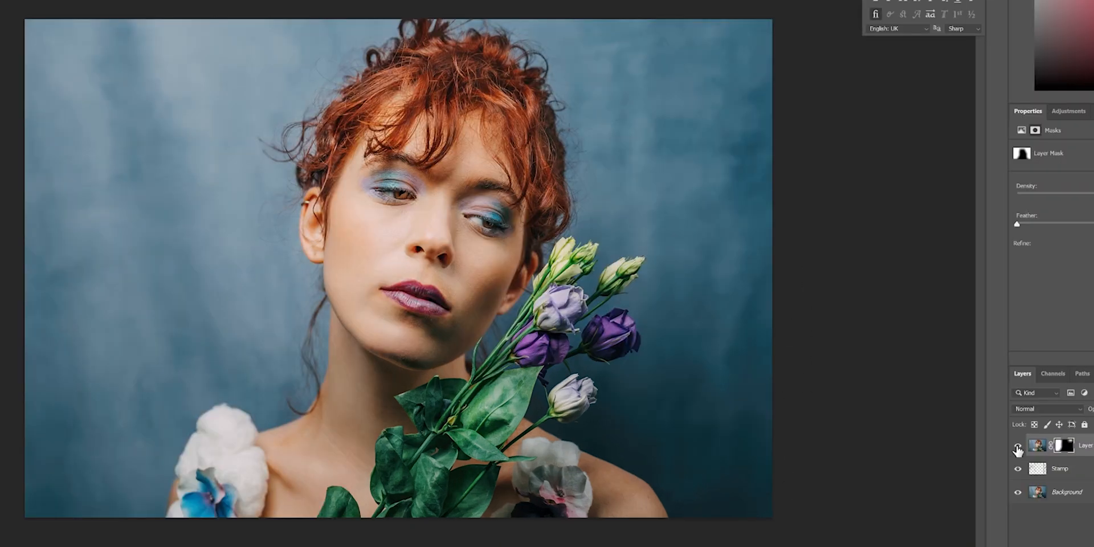